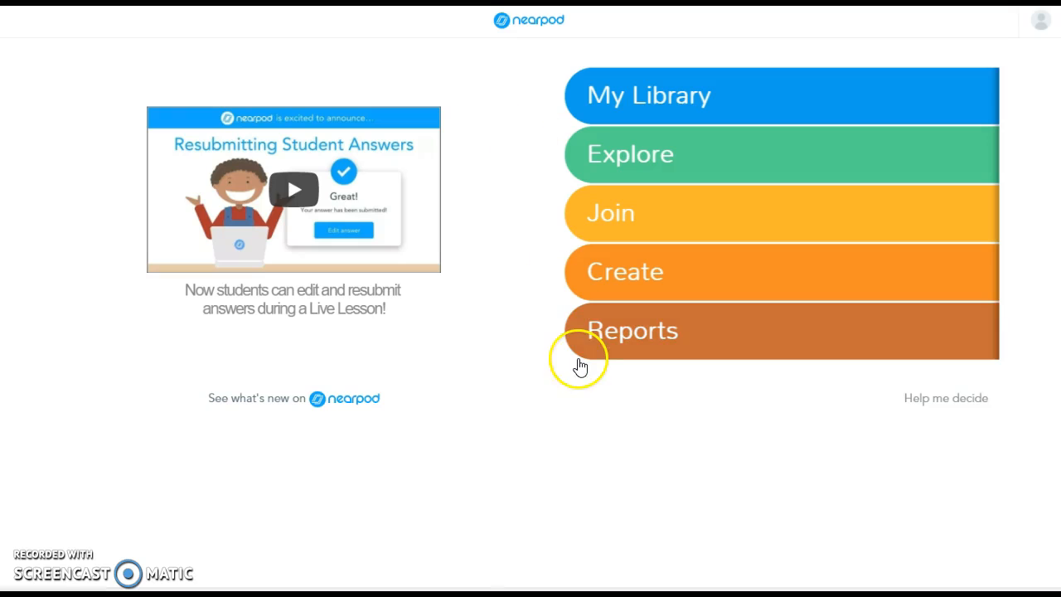
Display the explanations of the home page options, and open My Library to view the saved lessons
left_click(953, 402)
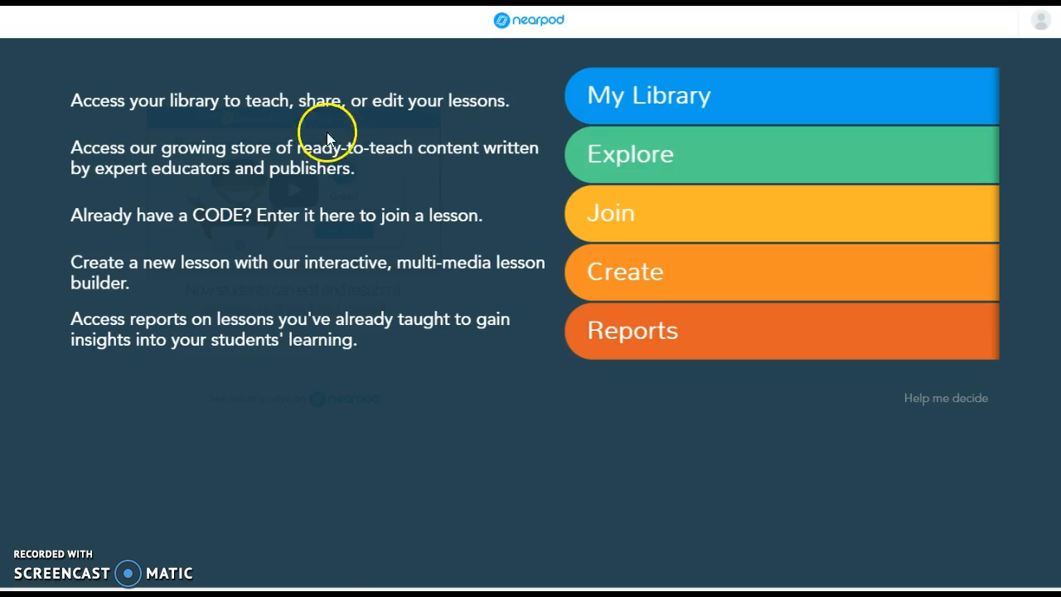
left_click(654, 96)
mouse_move(509, 357)
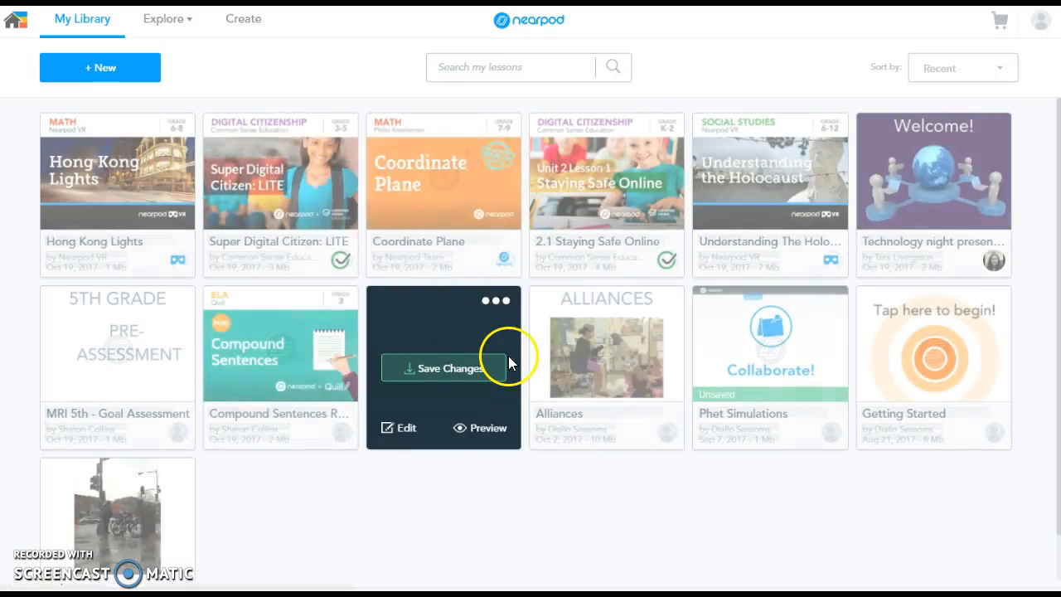
mouse_move(556, 375)
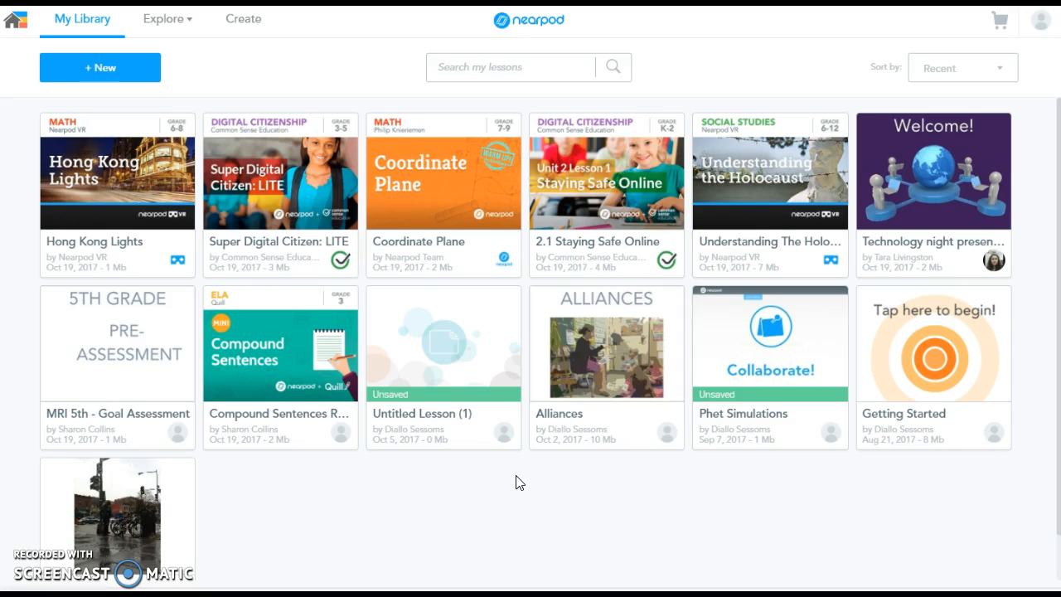
Return to the home page and reopen My Library from there
left_click(170, 20)
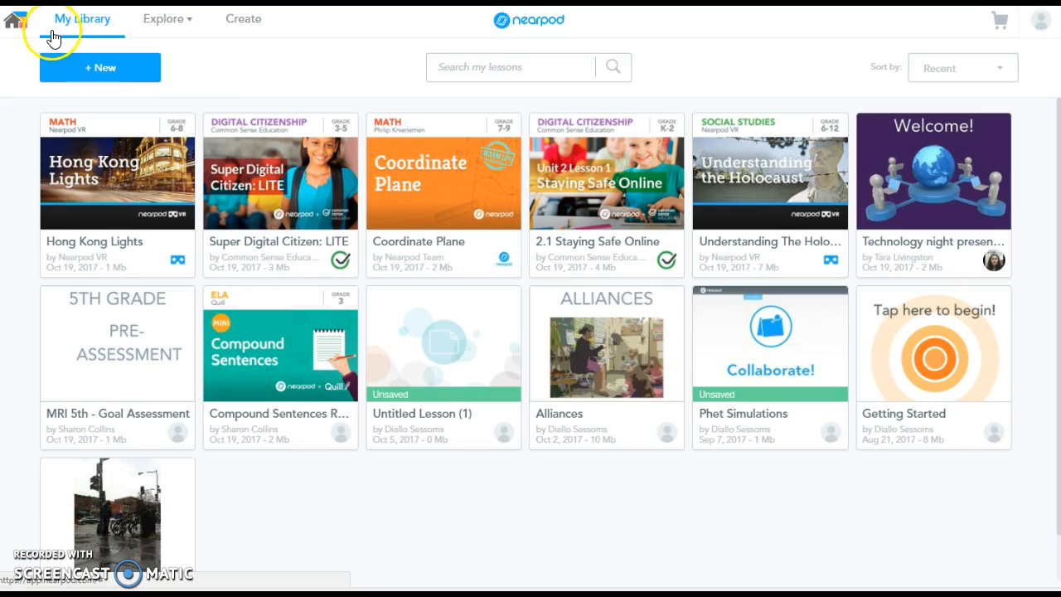
left_click(21, 24)
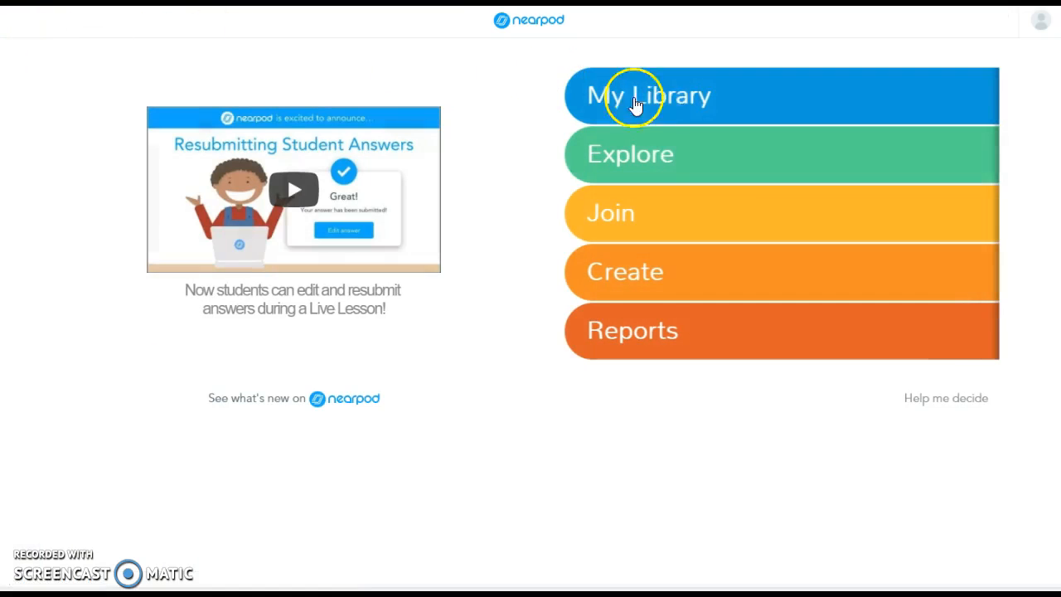
left_click(664, 111)
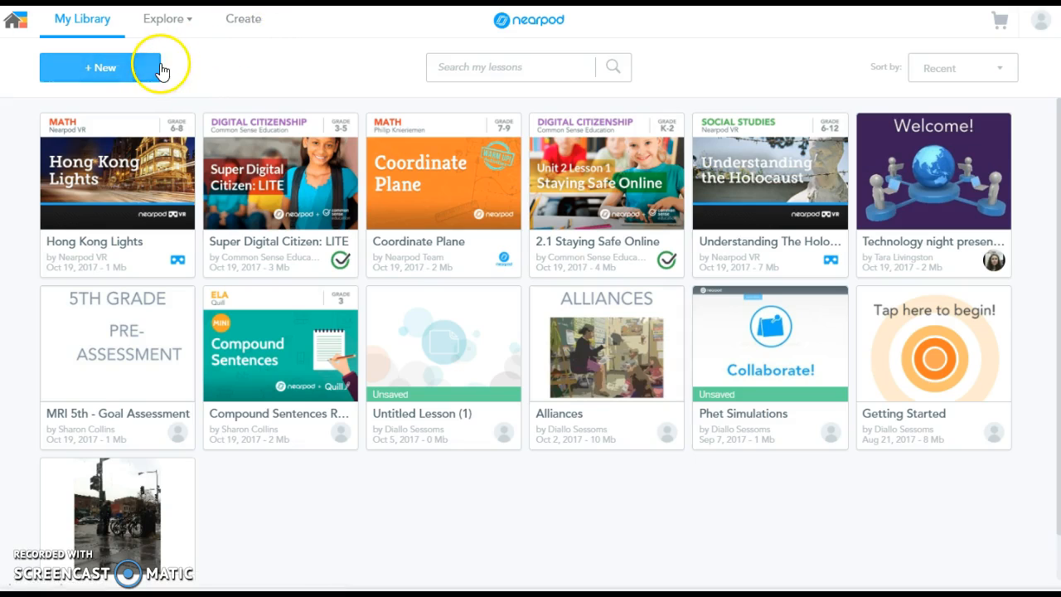
Open the Nearpod Store and look through its lesson categories, including Featured, Top Free, Top Paid, Nearpod Picks and Nearpod VR
mouse_move(162, 22)
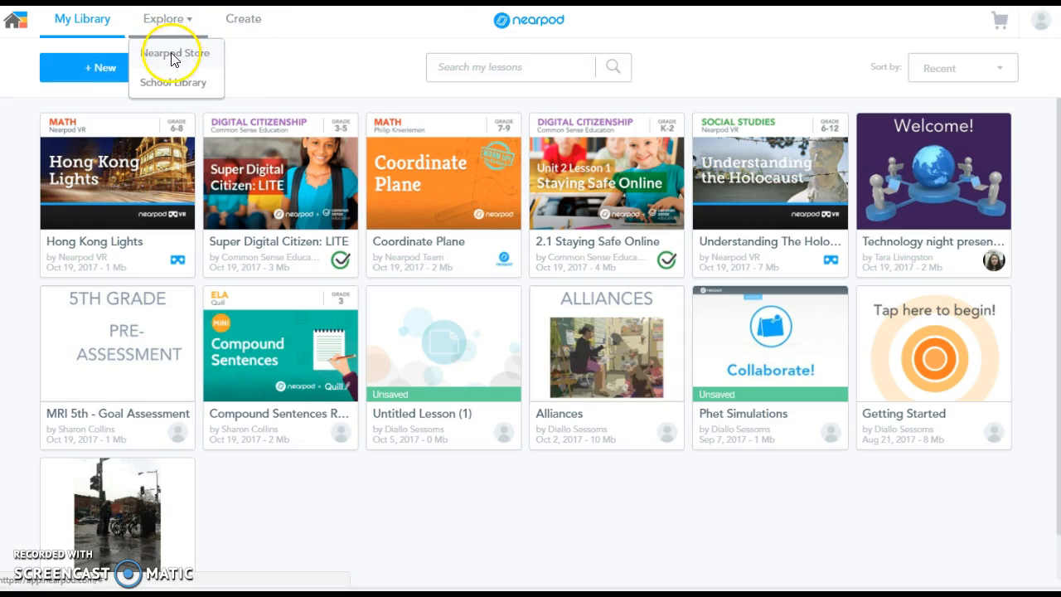
left_click(172, 54)
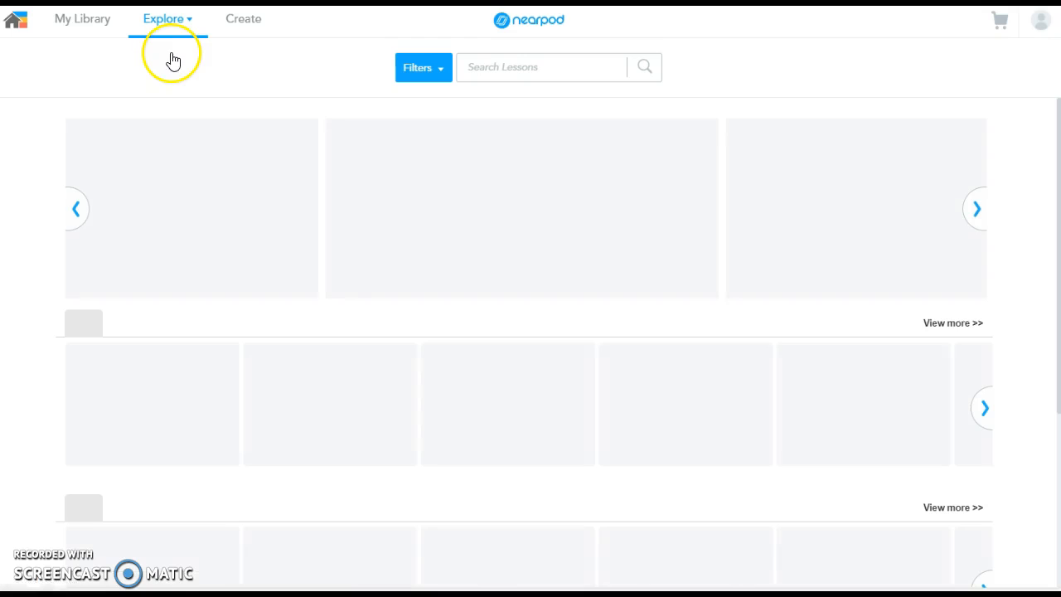
scroll(521, 275, "down", 10)
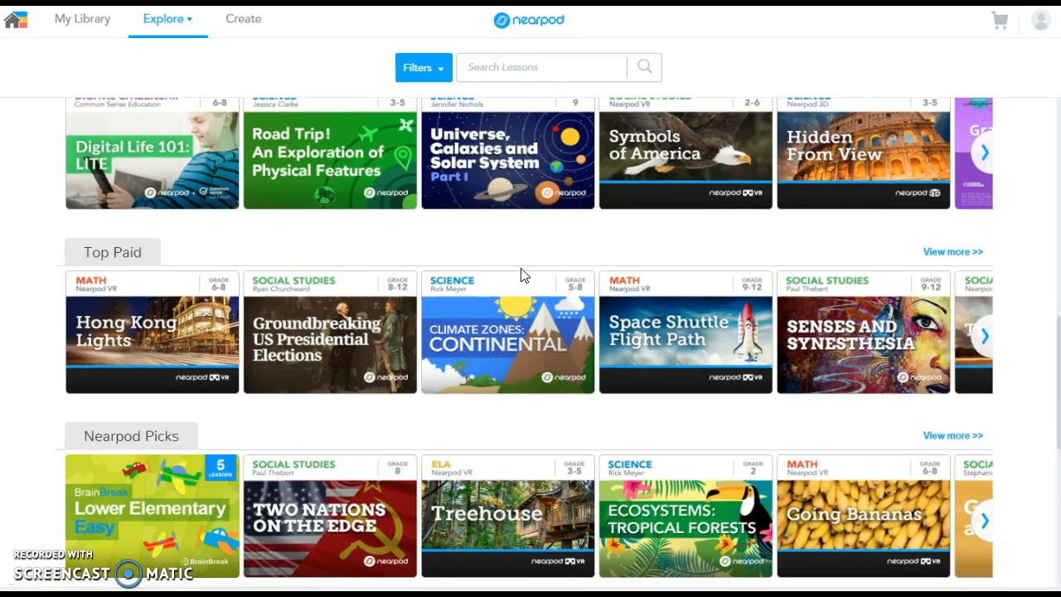
scroll(522, 275, "down", 6)
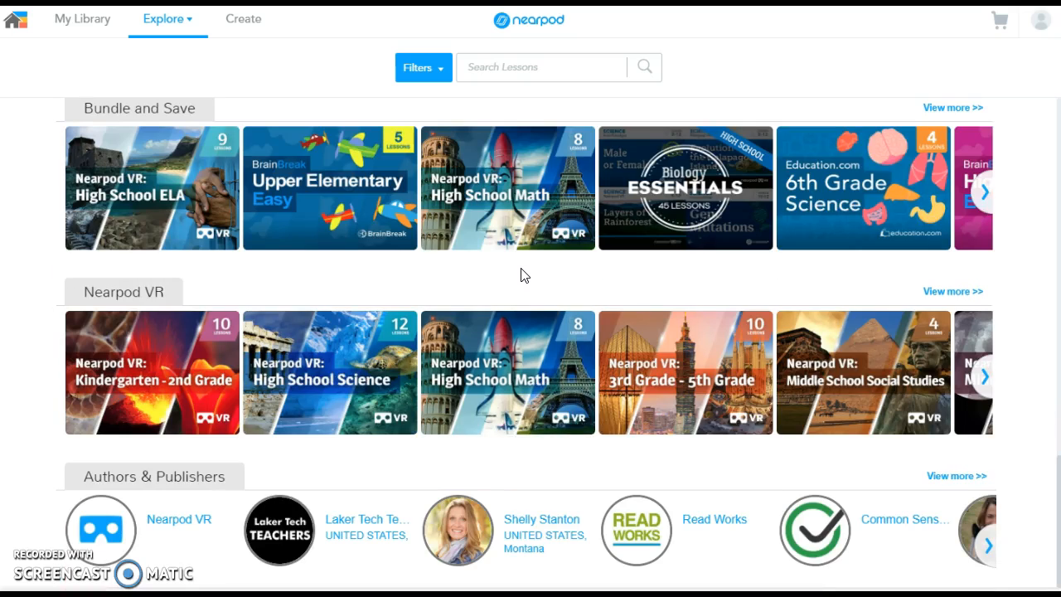
scroll(522, 276, "up", 3)
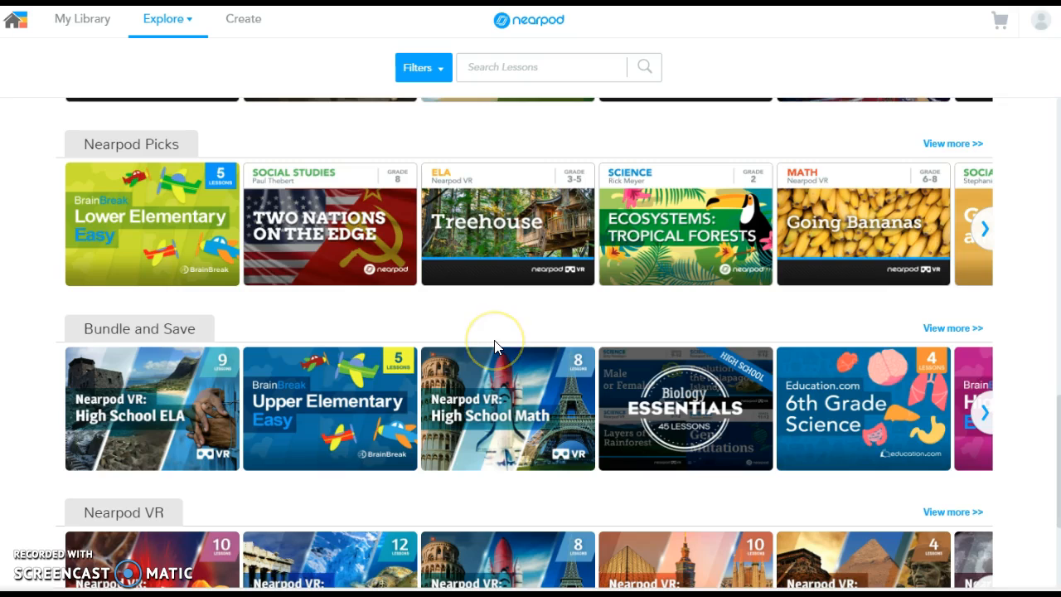
scroll(496, 346, "down", 1)
left_click(495, 375)
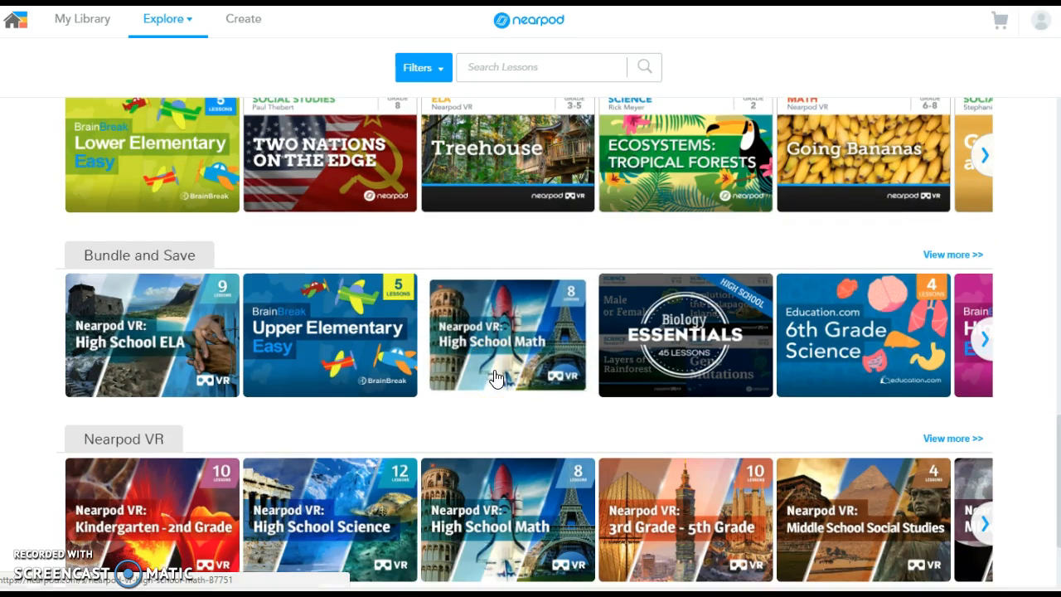
scroll(496, 378, "up", 7)
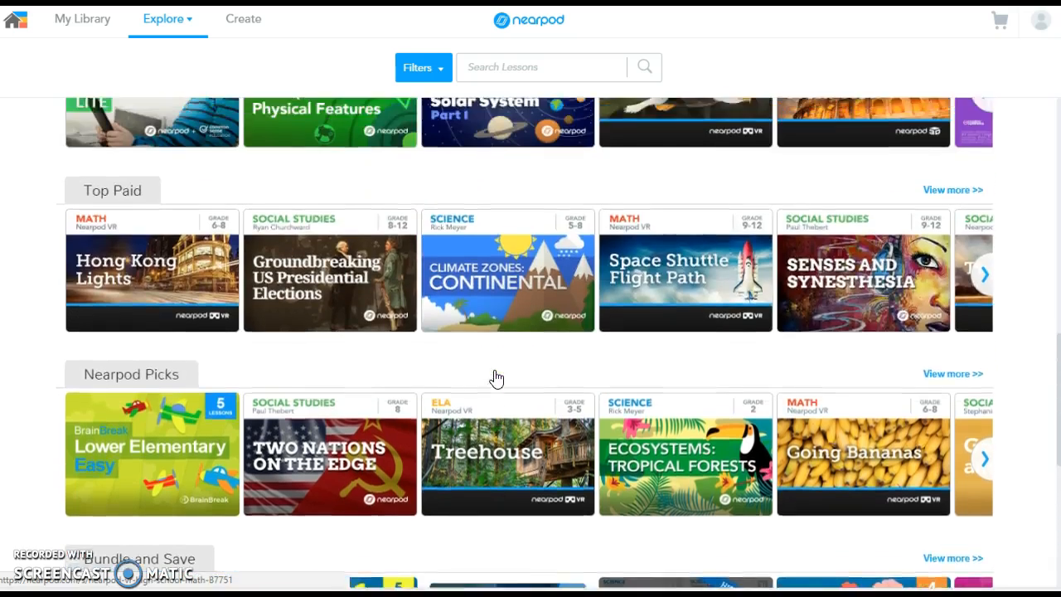
scroll(496, 378, "up", 3)
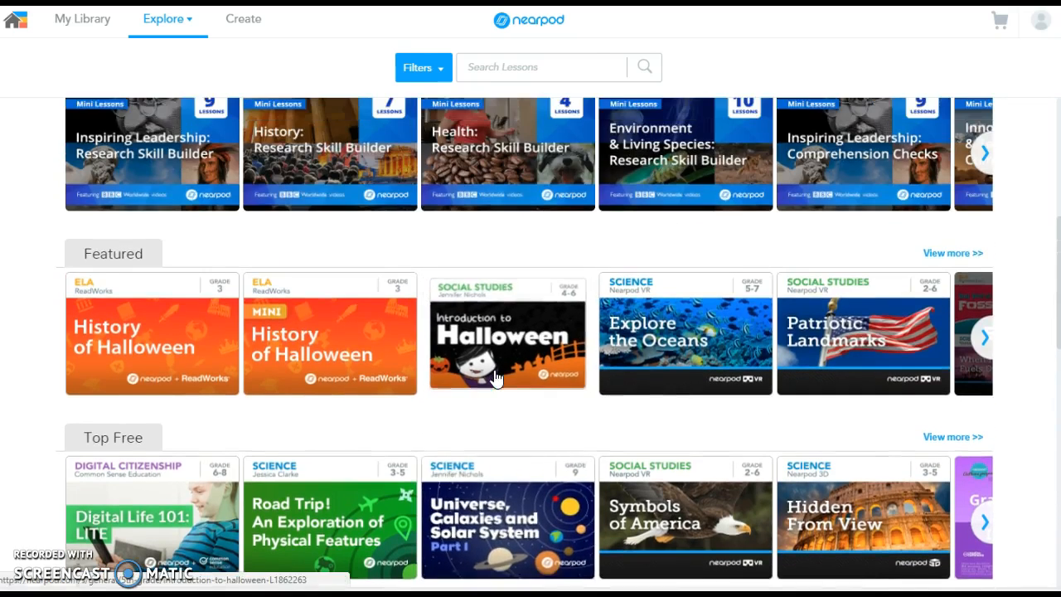
scroll(496, 379, "down", 3)
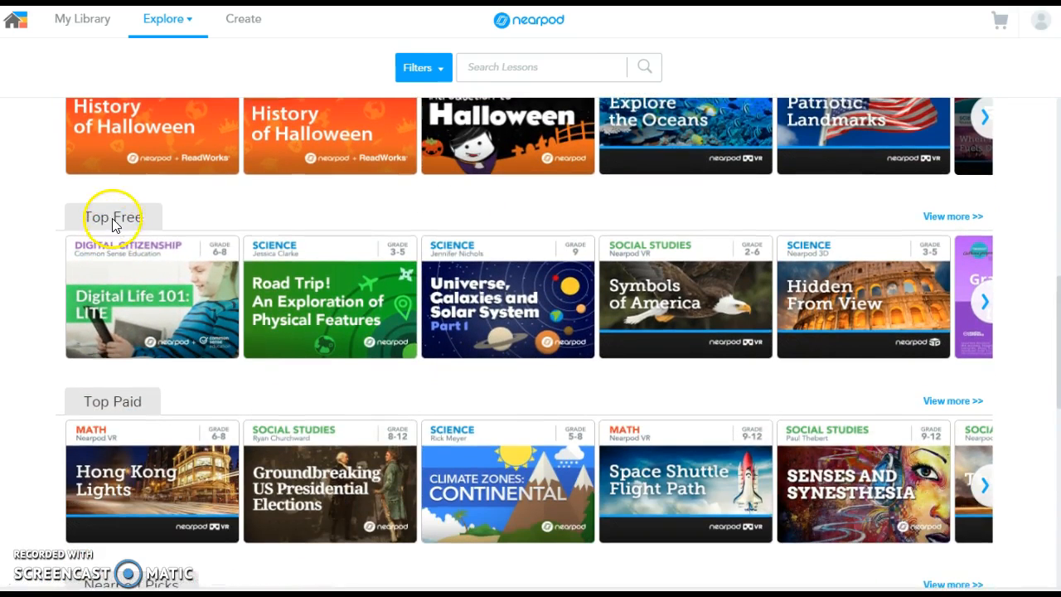
Open the Digital Life 101: LITE lesson from the Top Free category and preview it up to slide 3
left_click(168, 321)
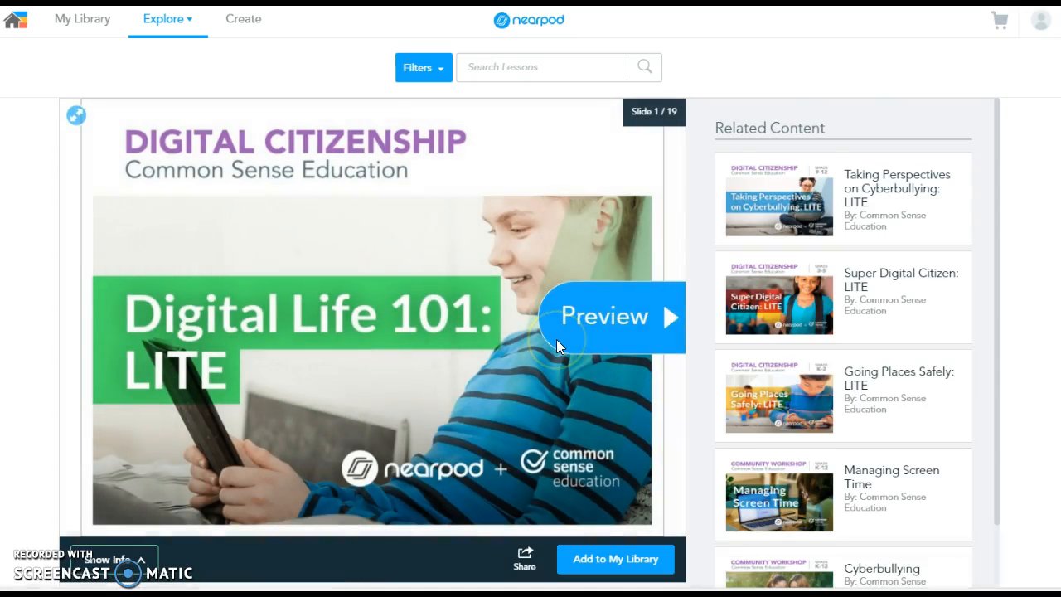
left_click(670, 319)
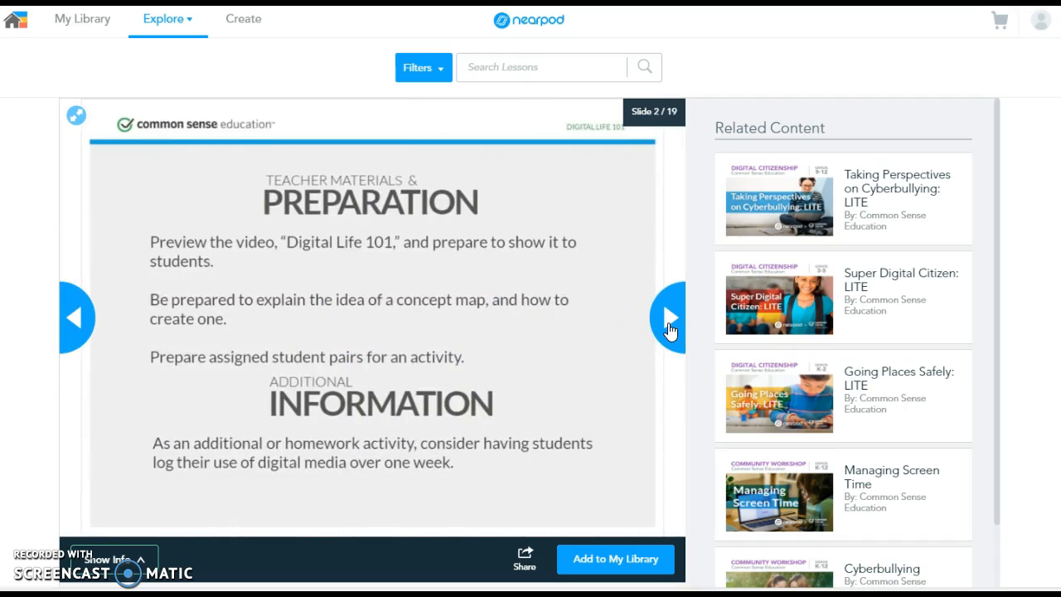
left_click(670, 325)
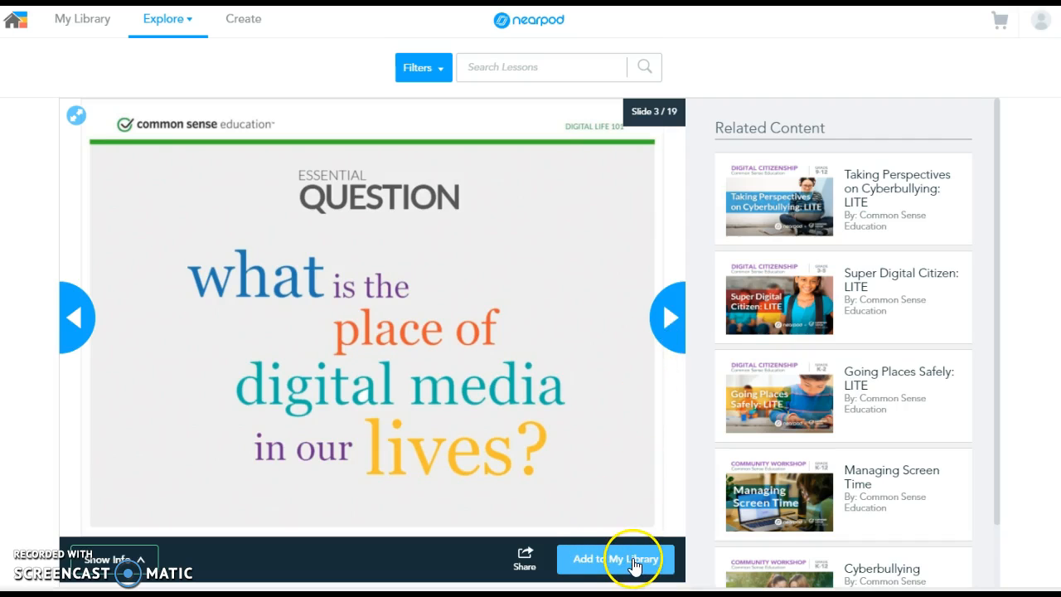
Go back to the Nearpod Store and open the Hong Kong Lights math lesson from the Top Paid category
mouse_move(186, 23)
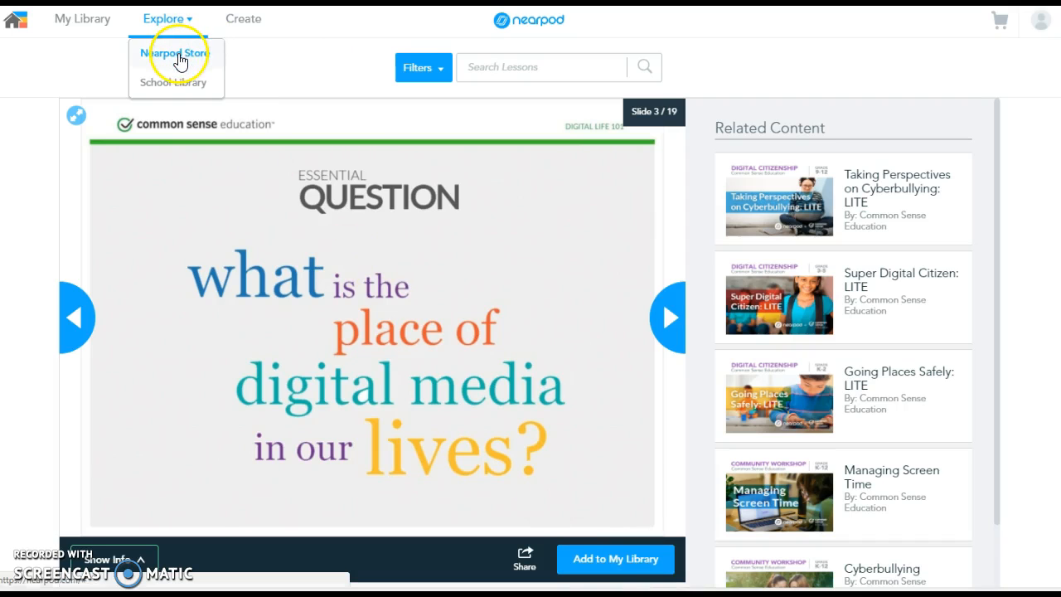
left_click(179, 61)
scroll(417, 336, "down", 7)
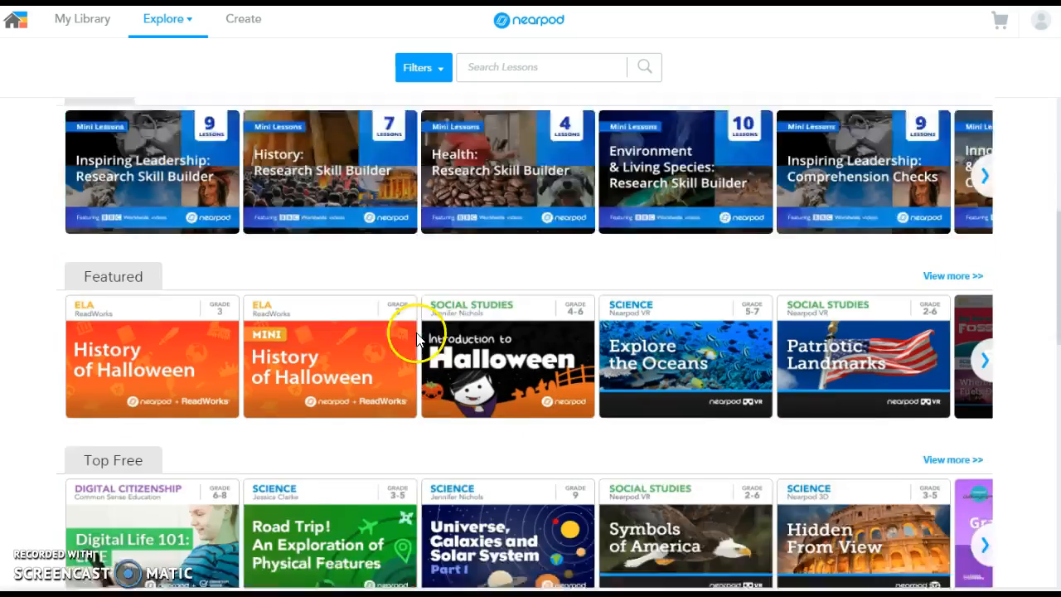
scroll(417, 336, "down", 4)
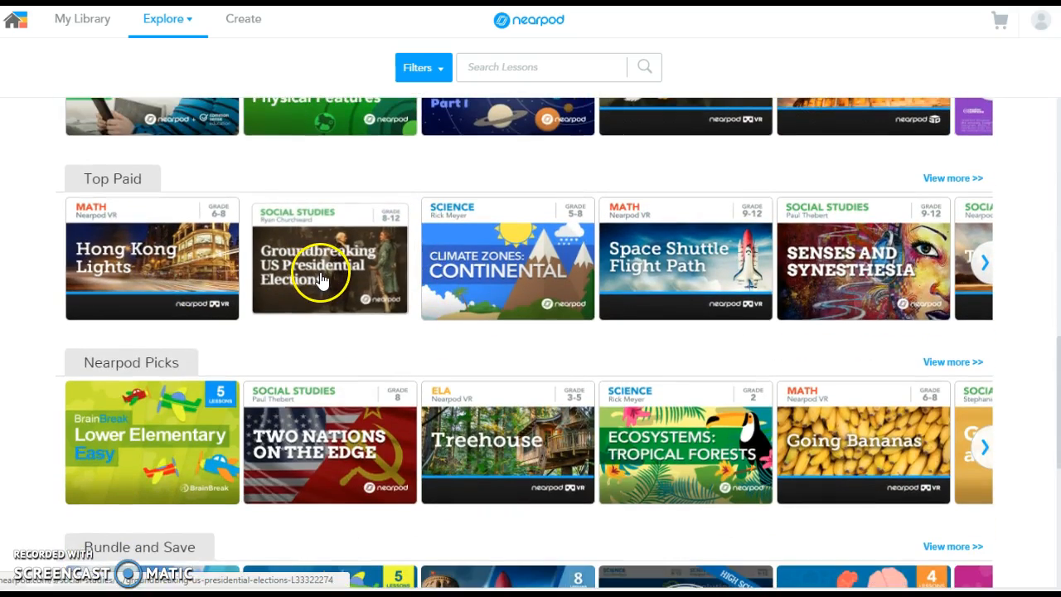
left_click(135, 278)
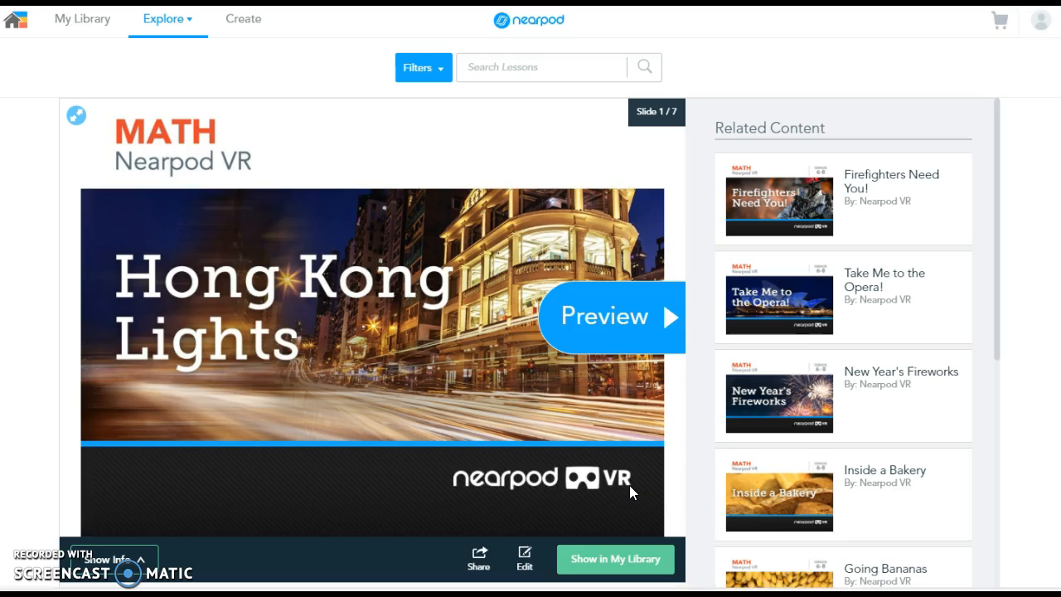
left_click(590, 474)
left_click(621, 559)
Open the School Library and display its filter options for sources, subjects and grades
mouse_move(179, 27)
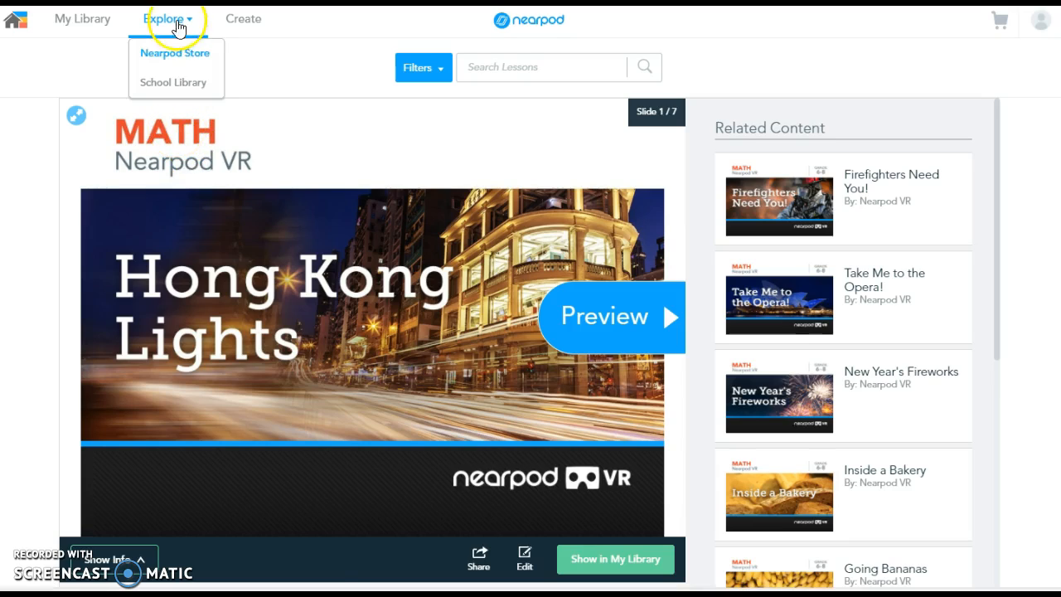
left_click(178, 84)
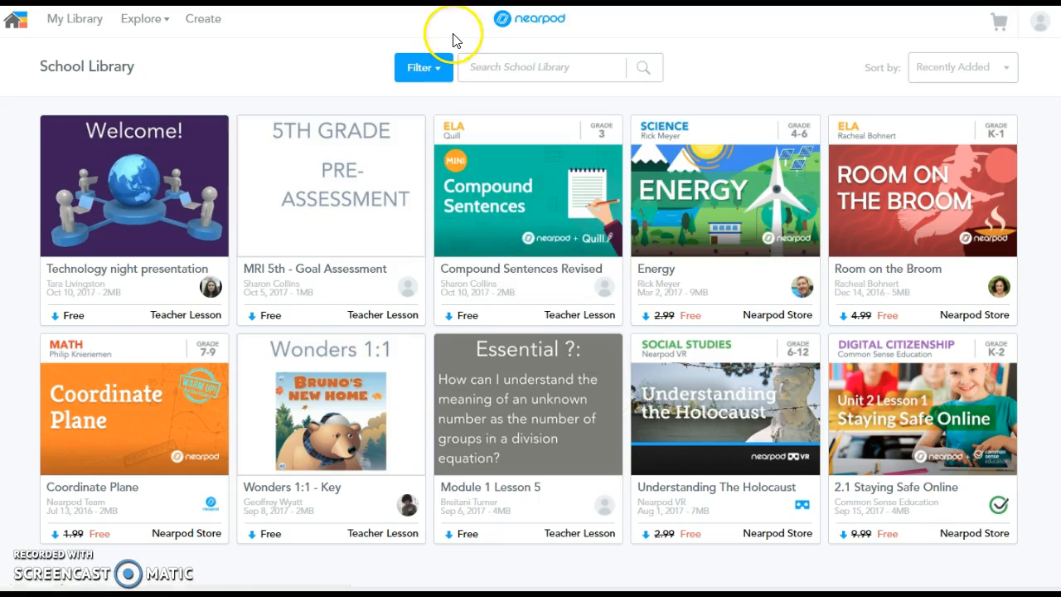
left_click(444, 75)
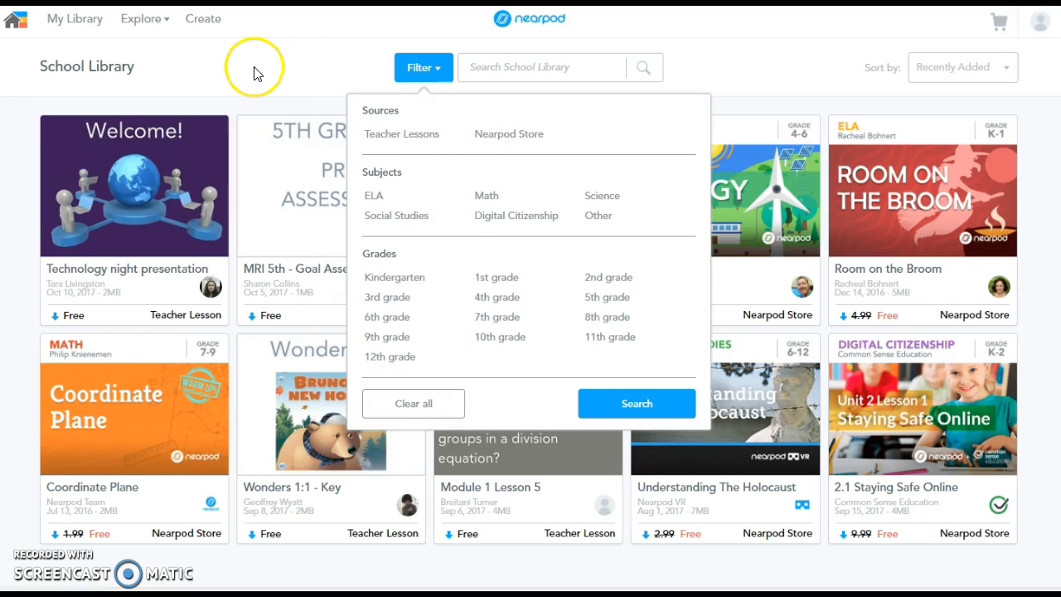
Return to the home page, open Reports and list the sessions recorded for the Alliances lesson
left_click(17, 23)
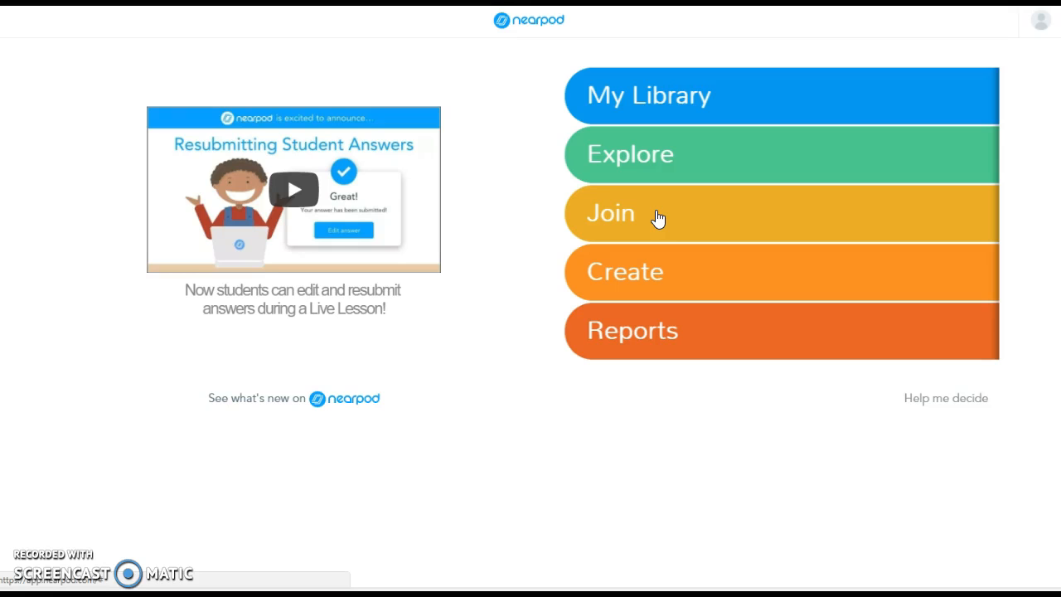
left_click(639, 346)
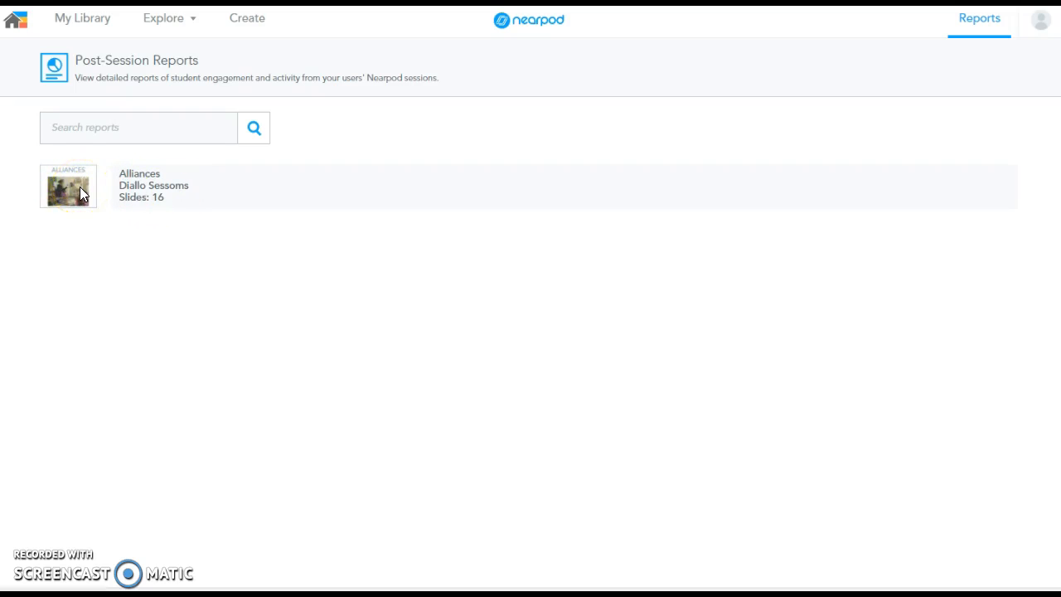
left_click(135, 192)
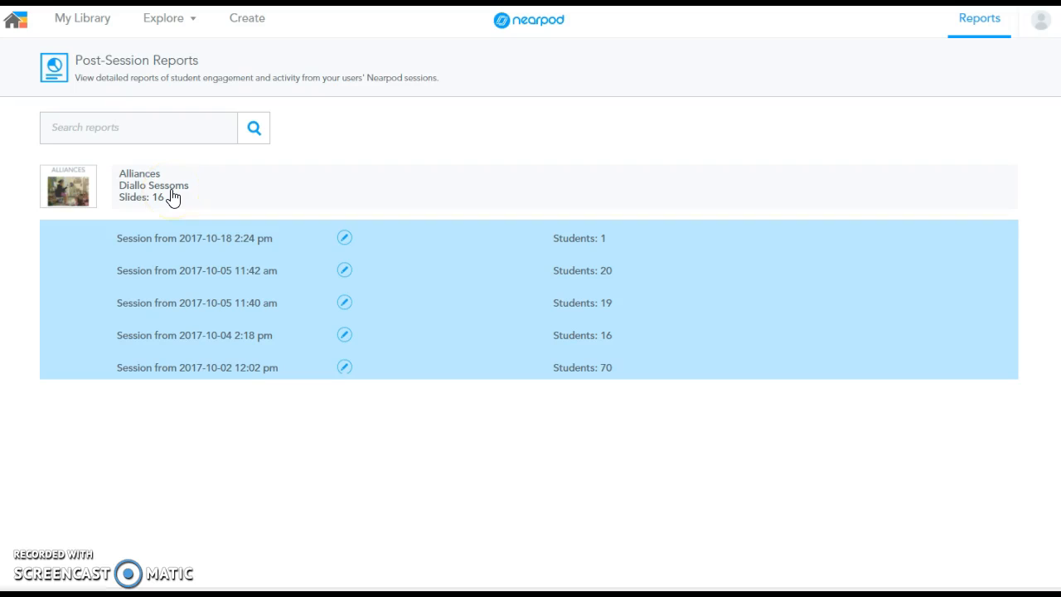
left_click(284, 186)
left_click(303, 202)
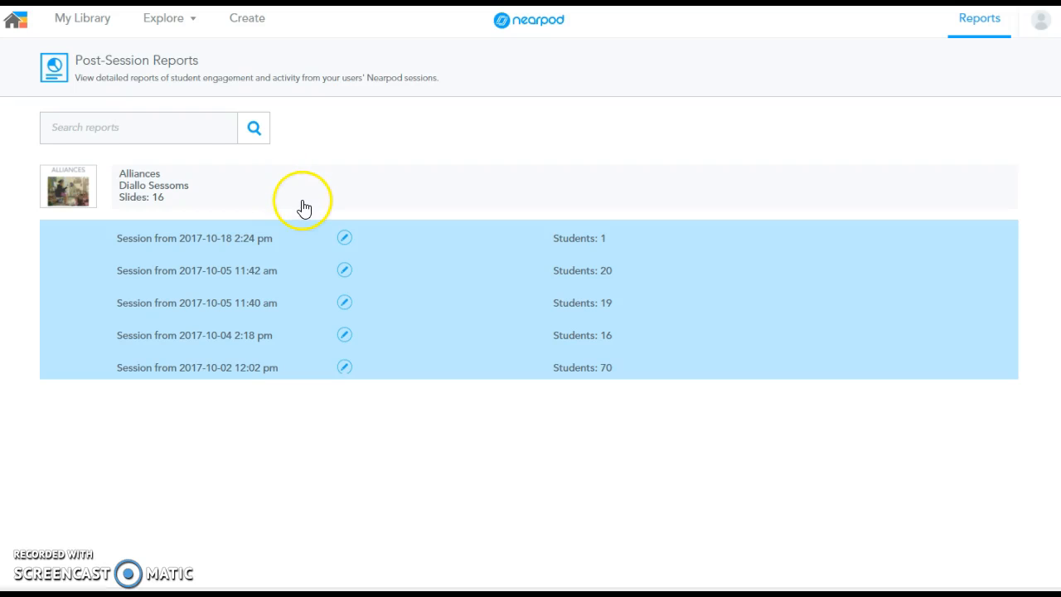
Go to My Library and start a new lesson there
left_click(84, 22)
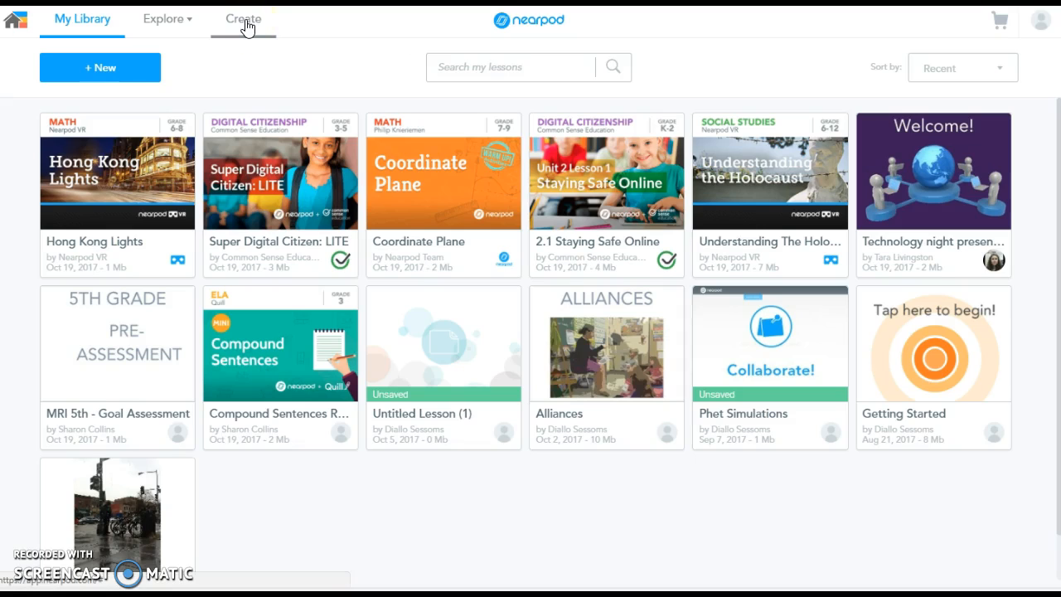
left_click(126, 76)
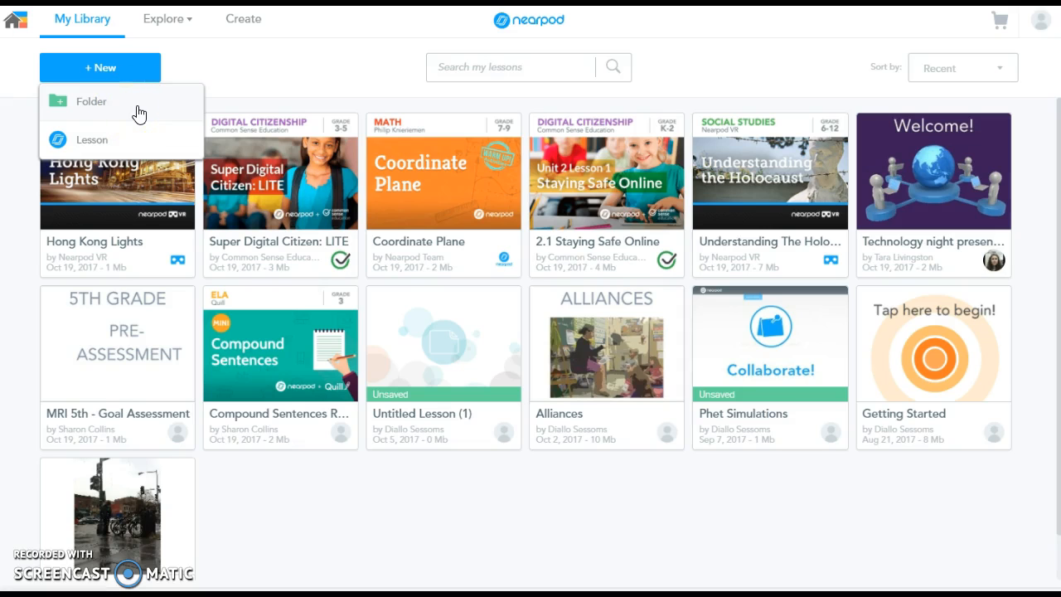
left_click(99, 137)
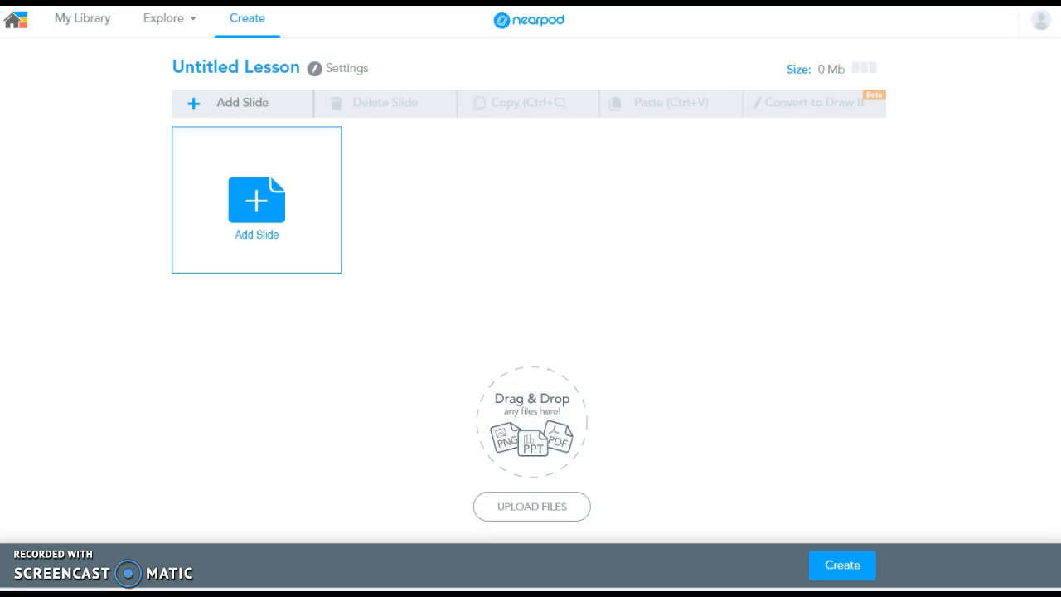
Try to upload the file minigrant2017(computational).docx to the untitled lesson, and cancel the upload
left_click_drag(1057, 423, 548, 363)
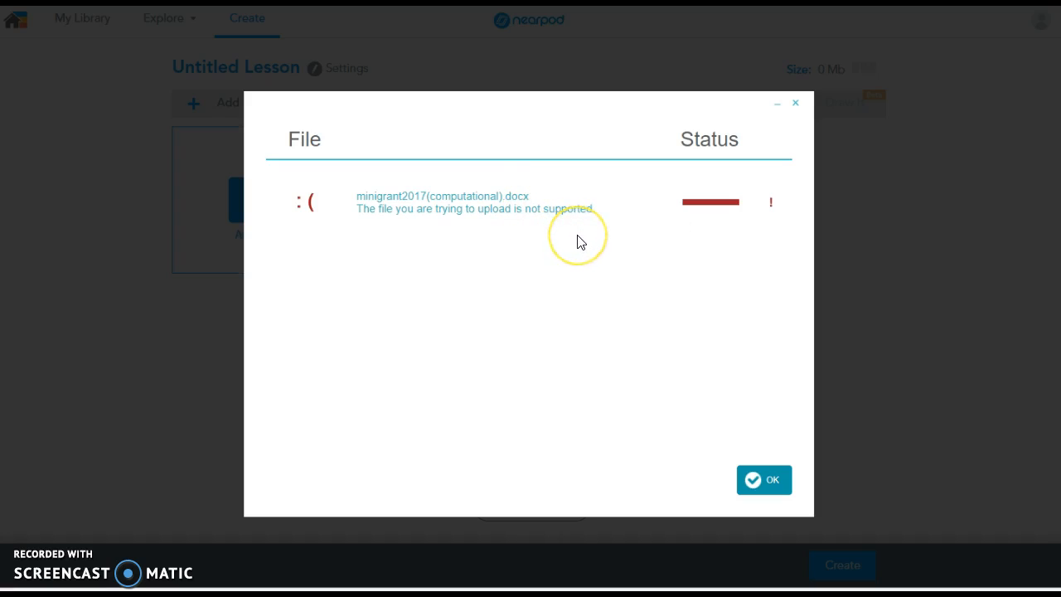
left_click(795, 104)
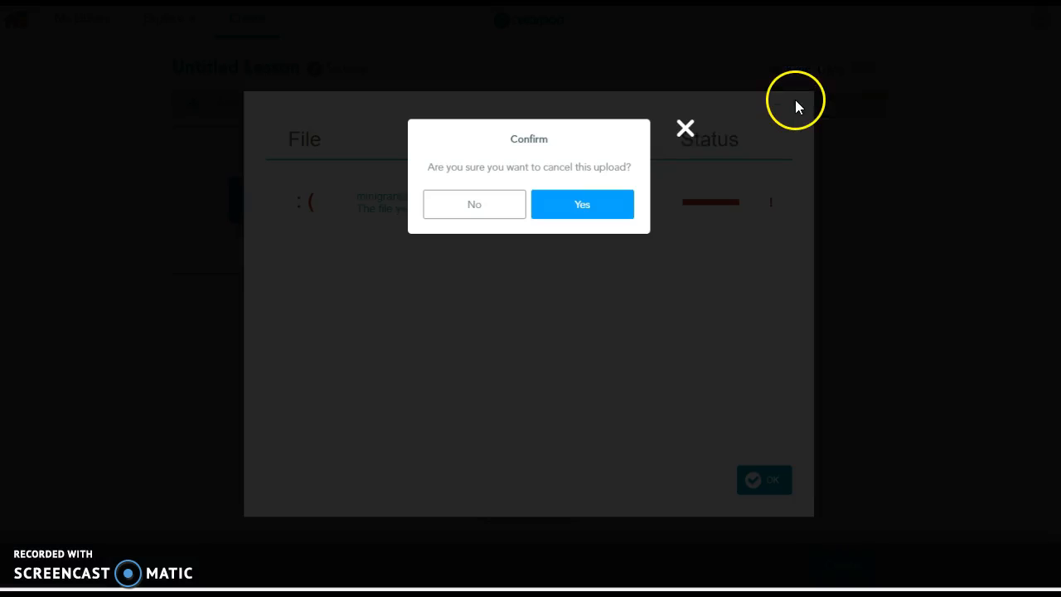
left_click(598, 204)
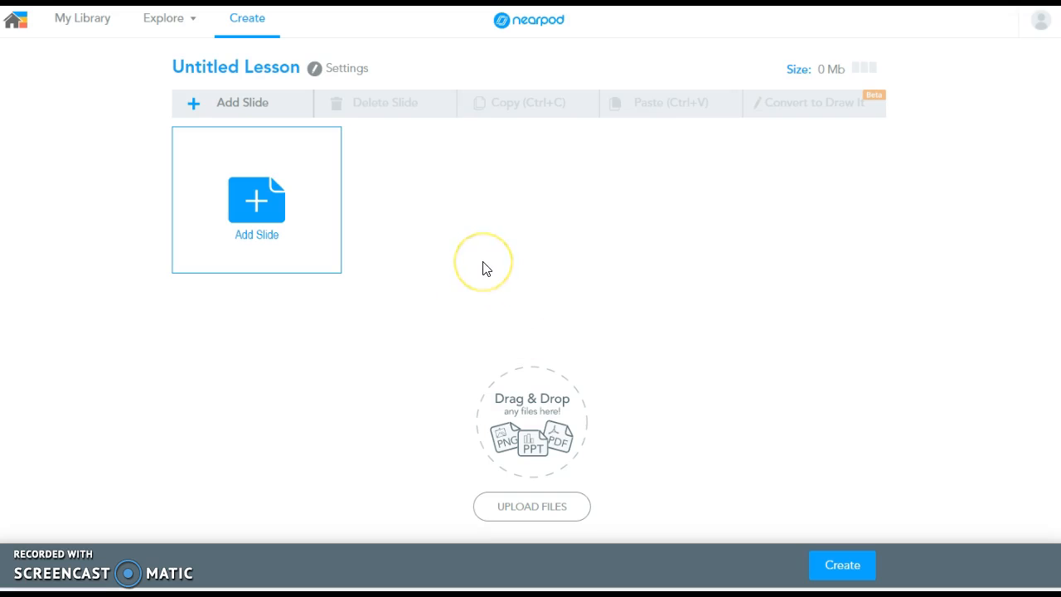
Browse the content types available for the untitled lesson and add a blank Slide
left_click(262, 214)
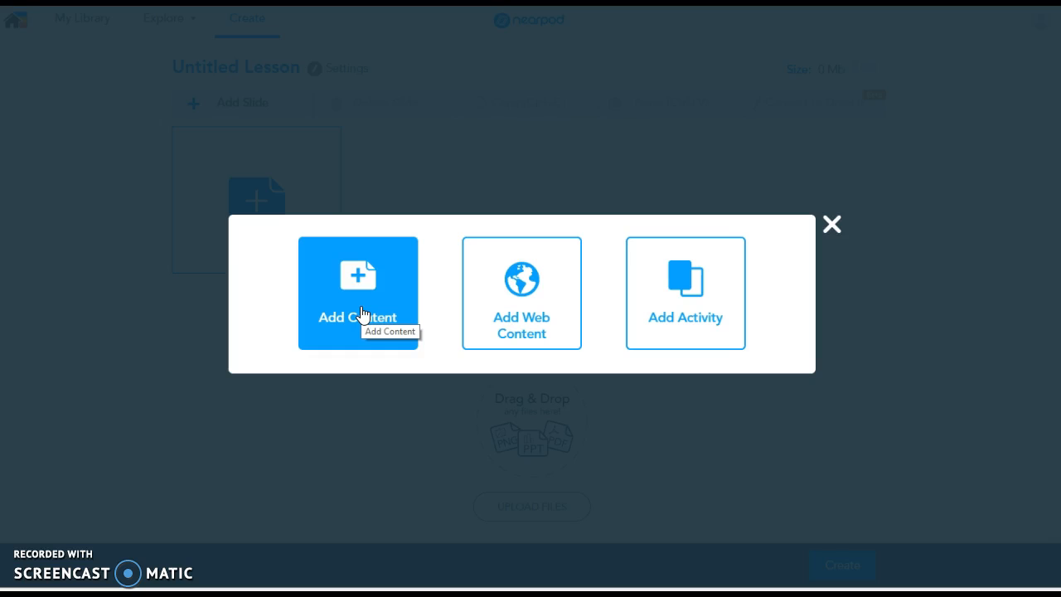
left_click(676, 299)
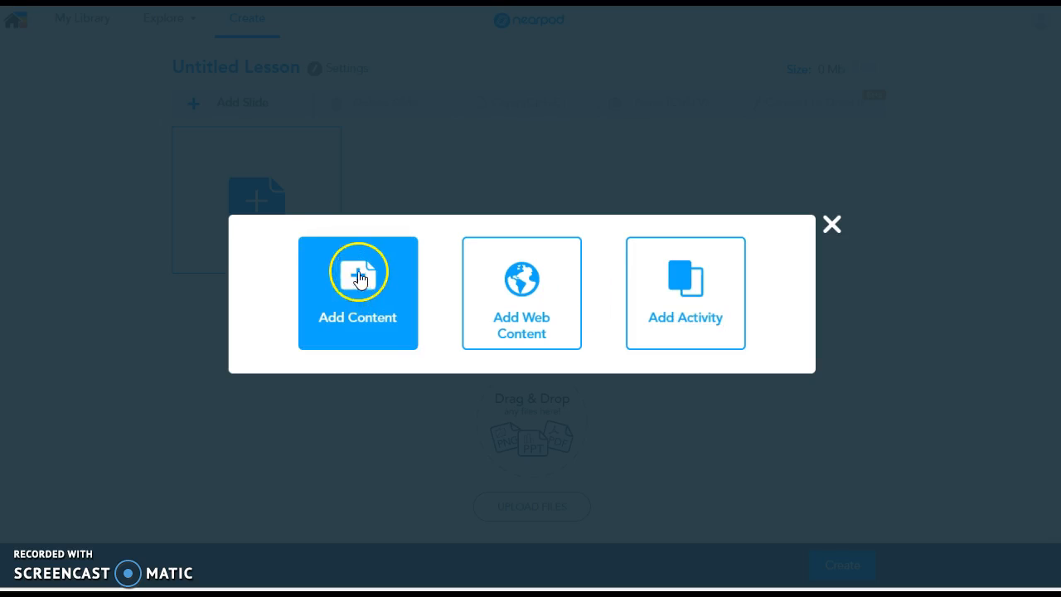
left_click(380, 307)
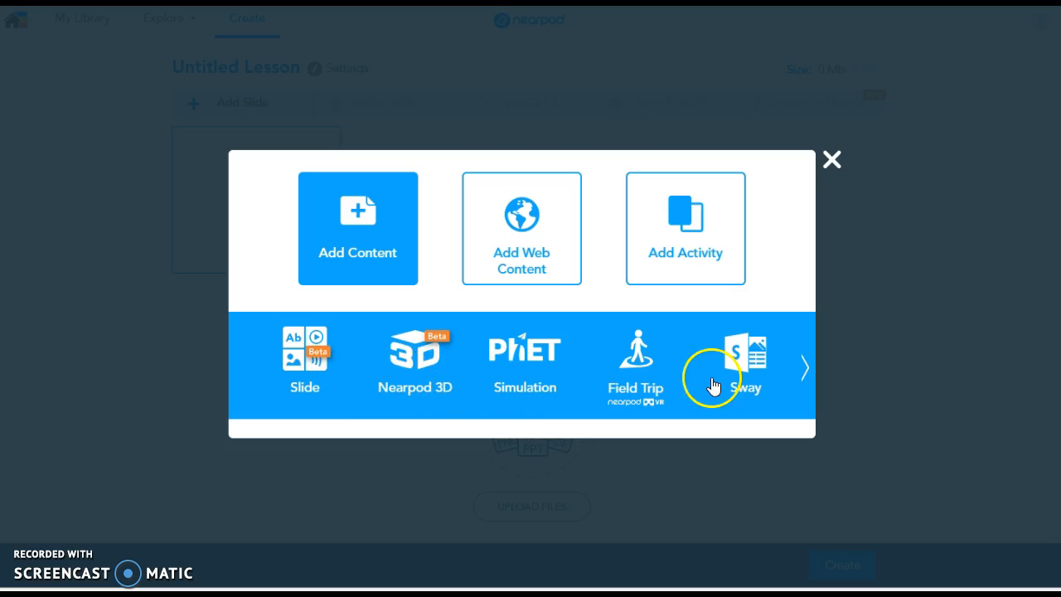
left_click(804, 372)
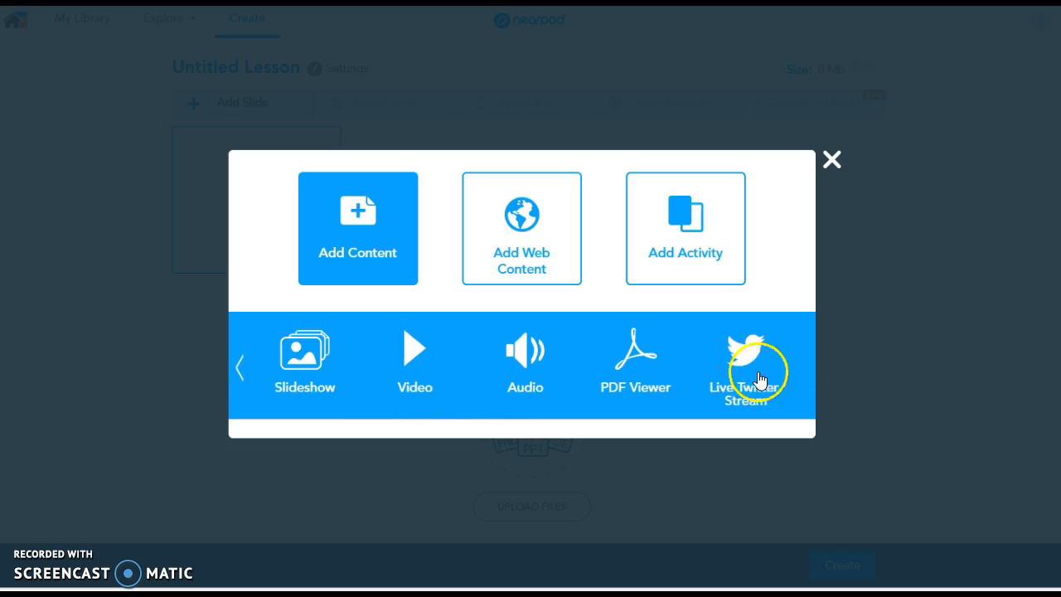
left_click(239, 369)
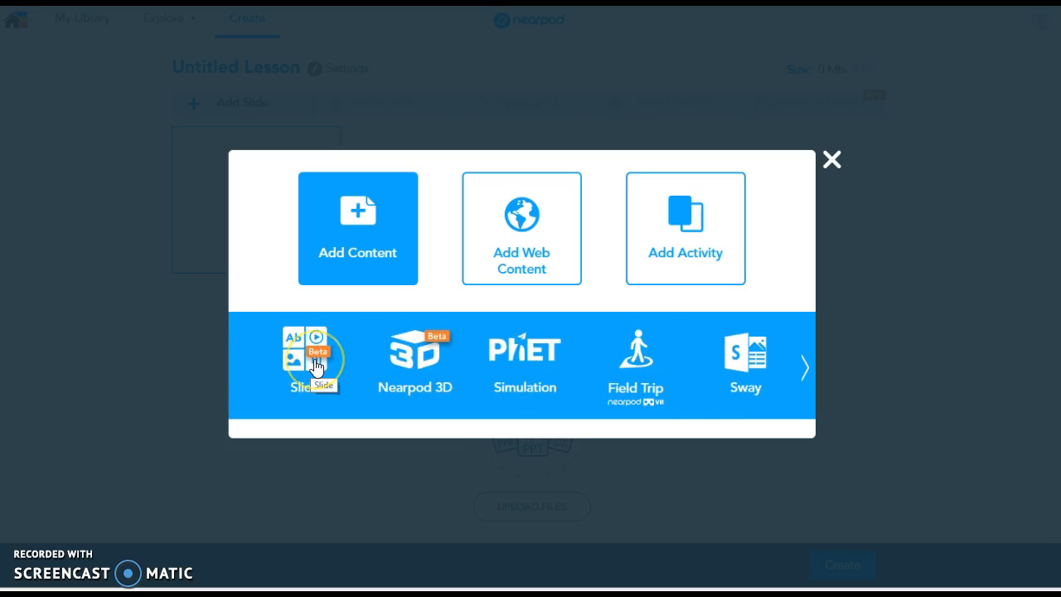
left_click(316, 368)
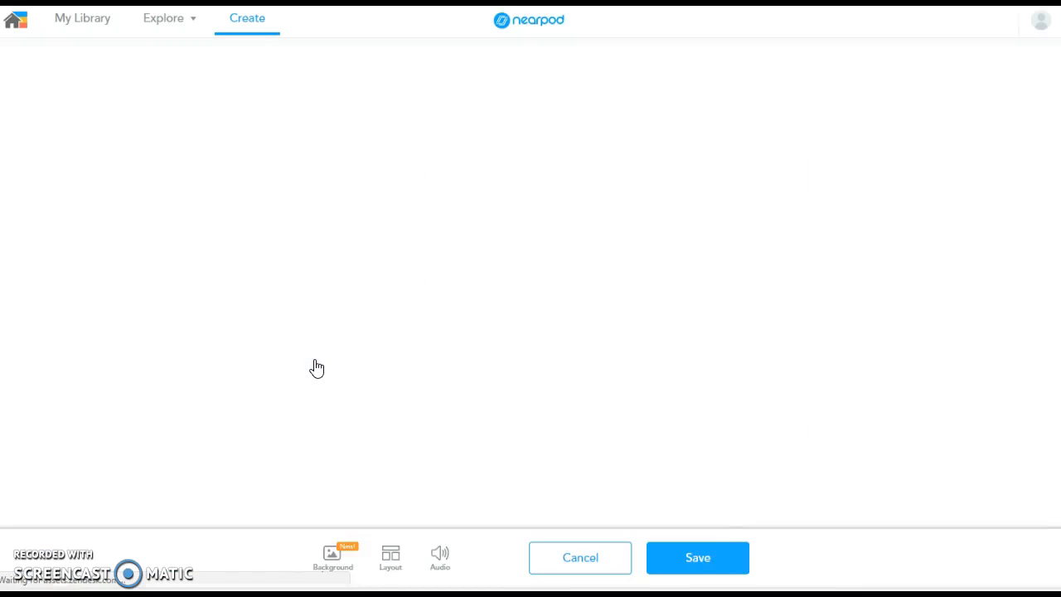
Set the new slide's layout to Title + two elements
left_click(445, 355)
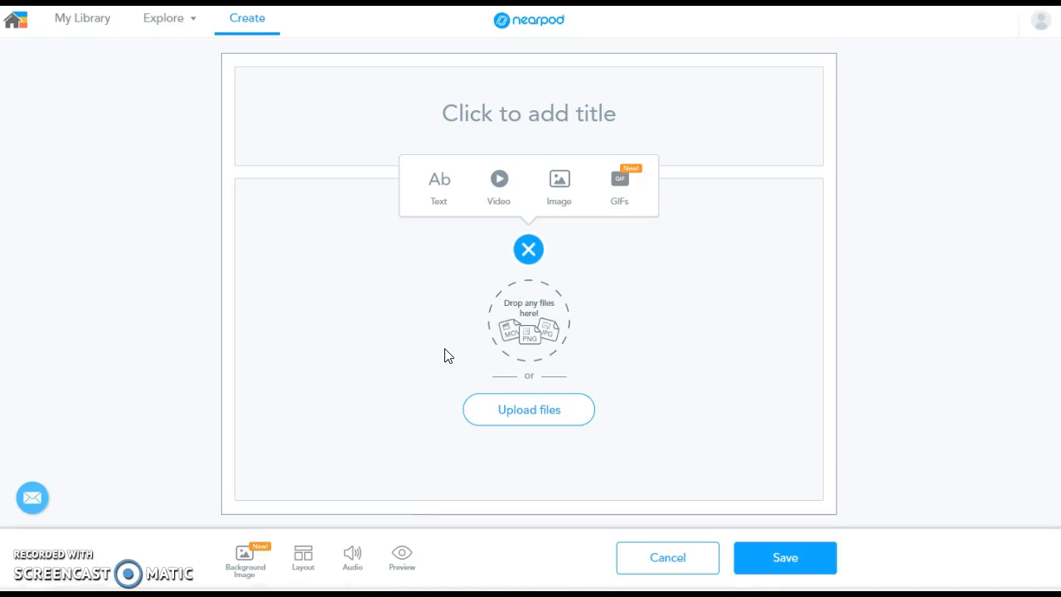
left_click(306, 562)
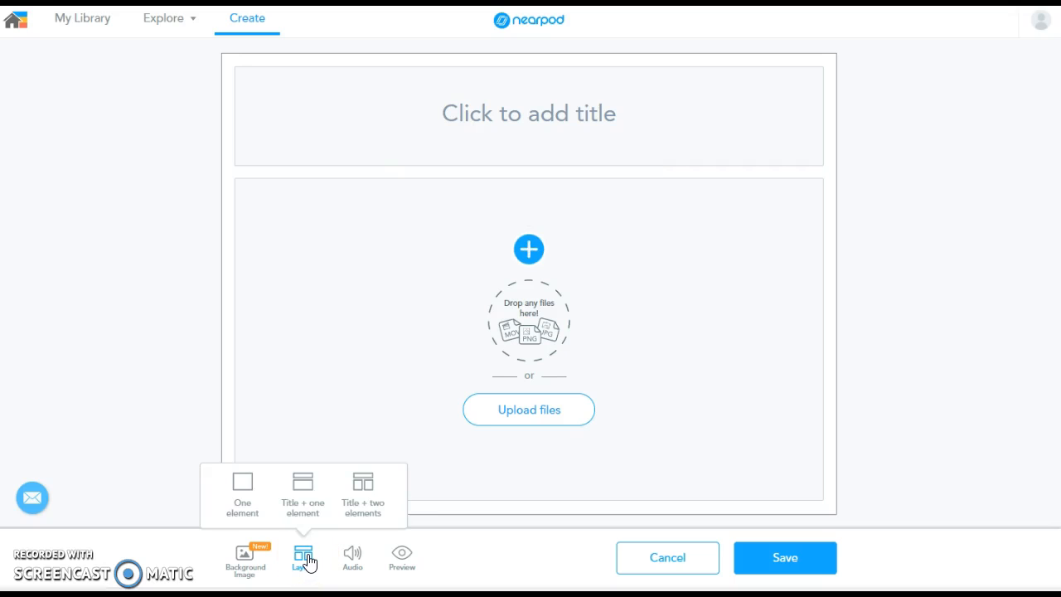
left_click(363, 492)
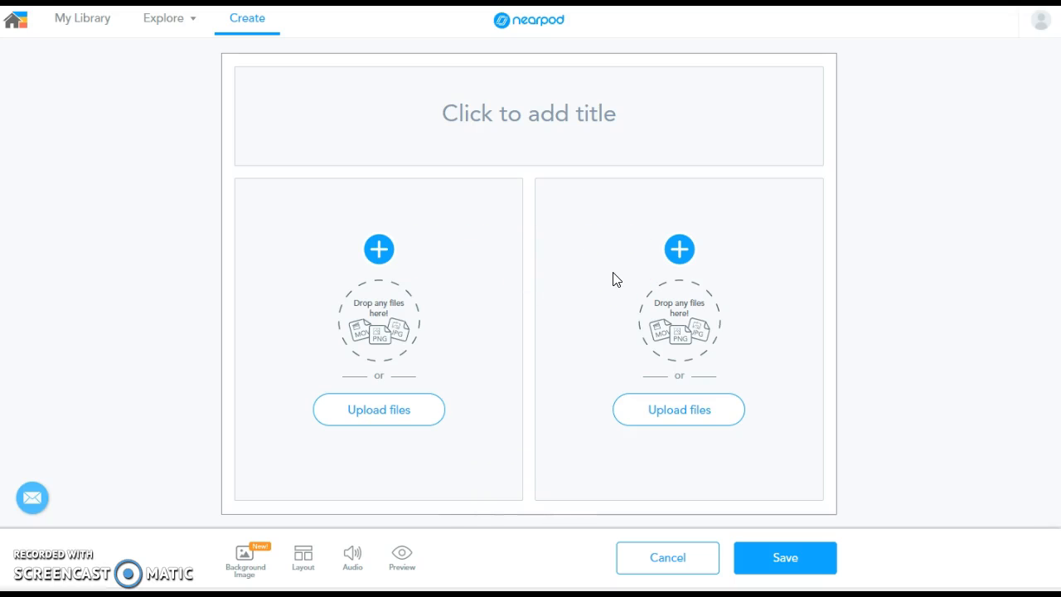
left_click(432, 269)
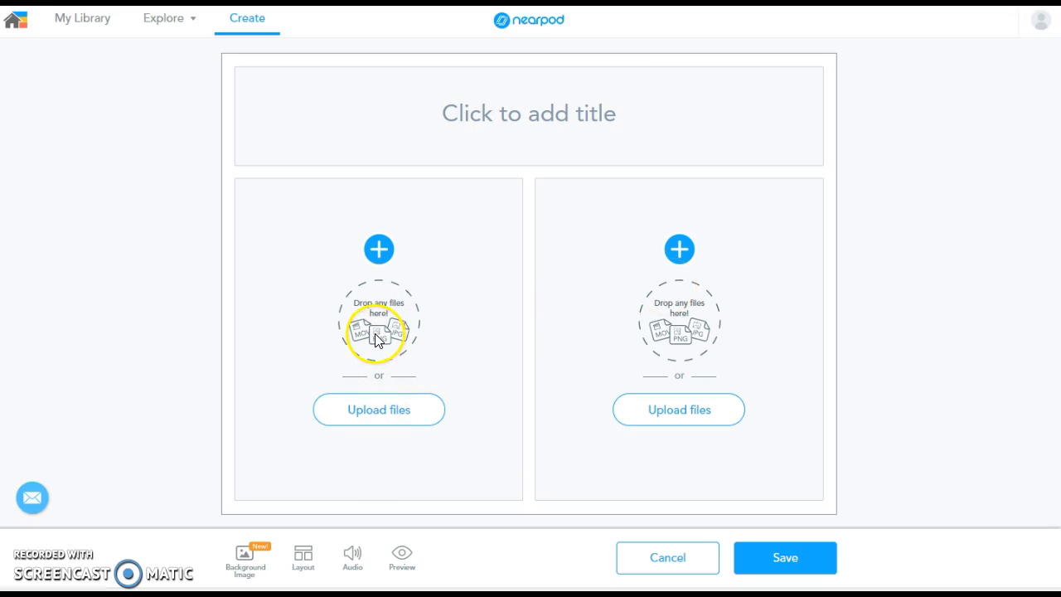
Add the text "Lets me type." to the slide's left element, and delete that text element
left_click(379, 251)
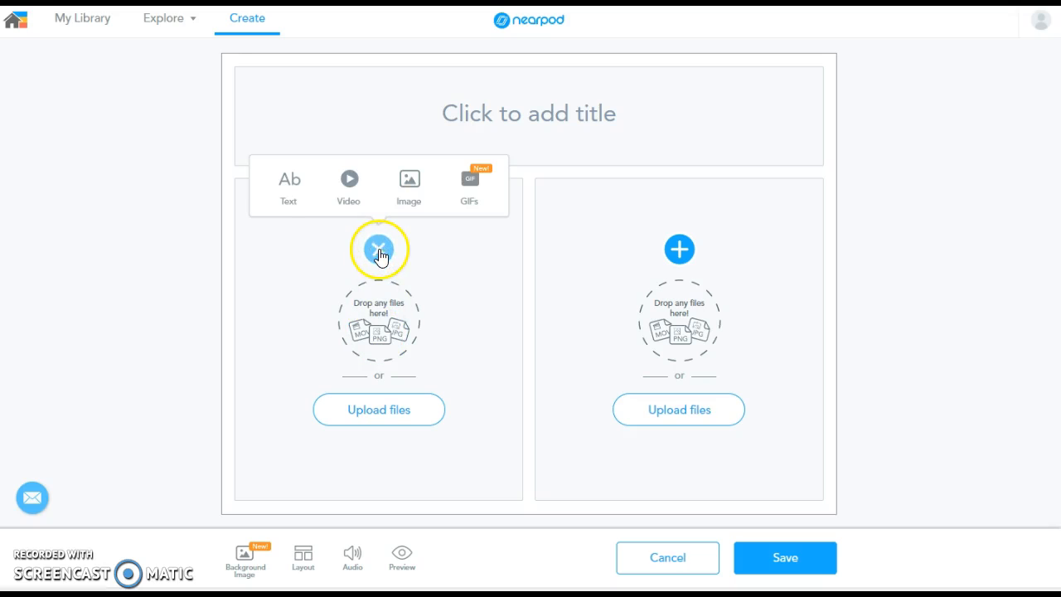
left_click(288, 201)
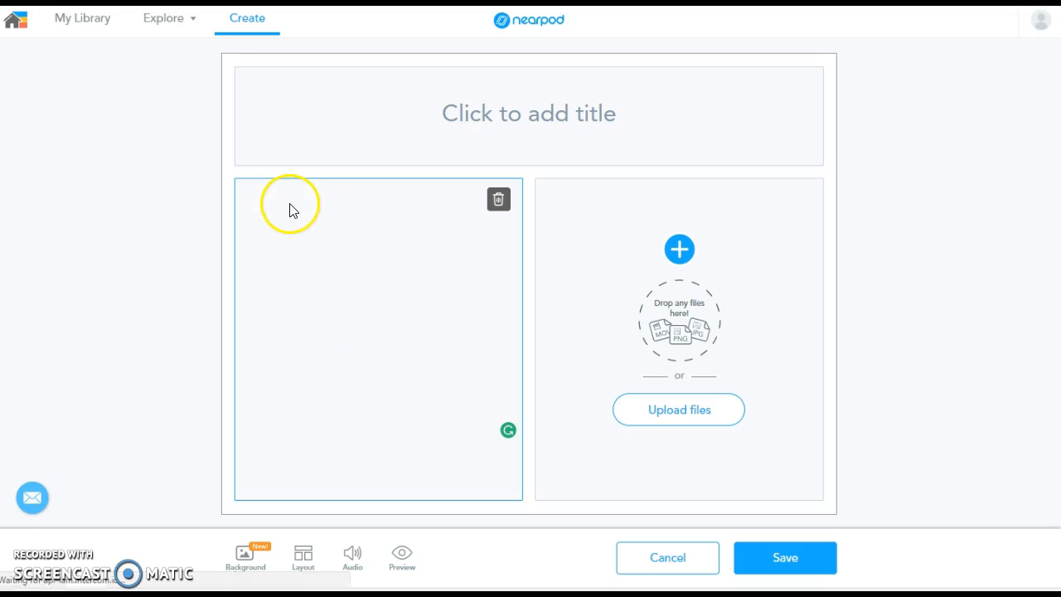
type("Lt")
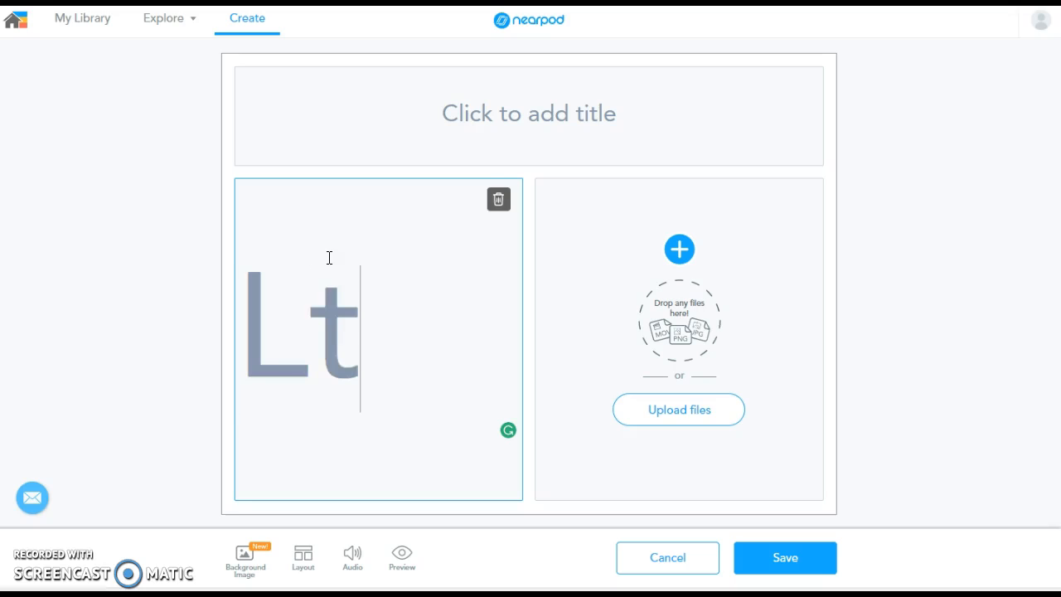
key("BackSpace")
type("ets me t")
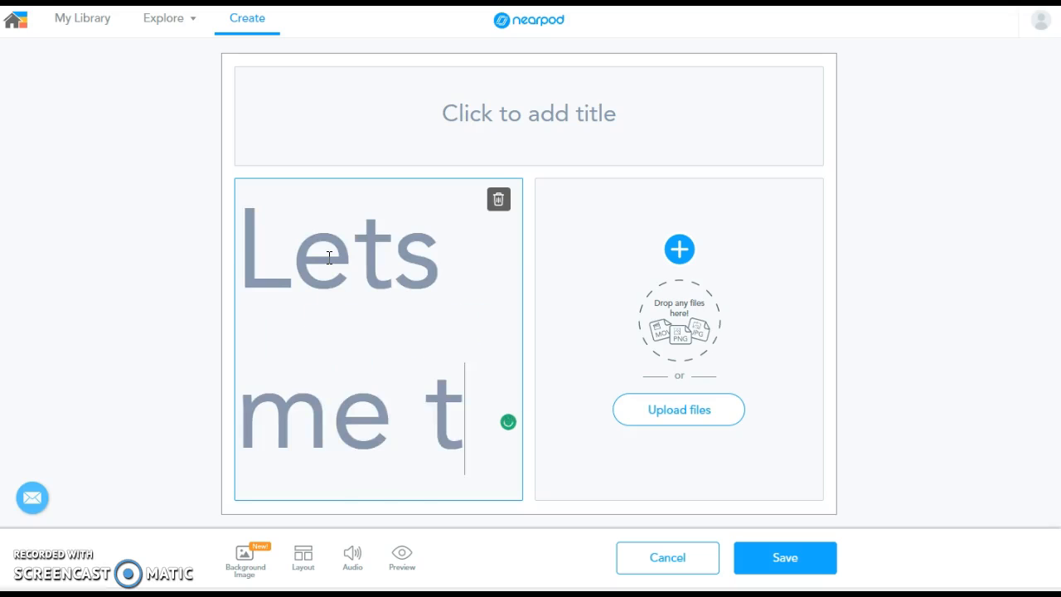
type("ype.")
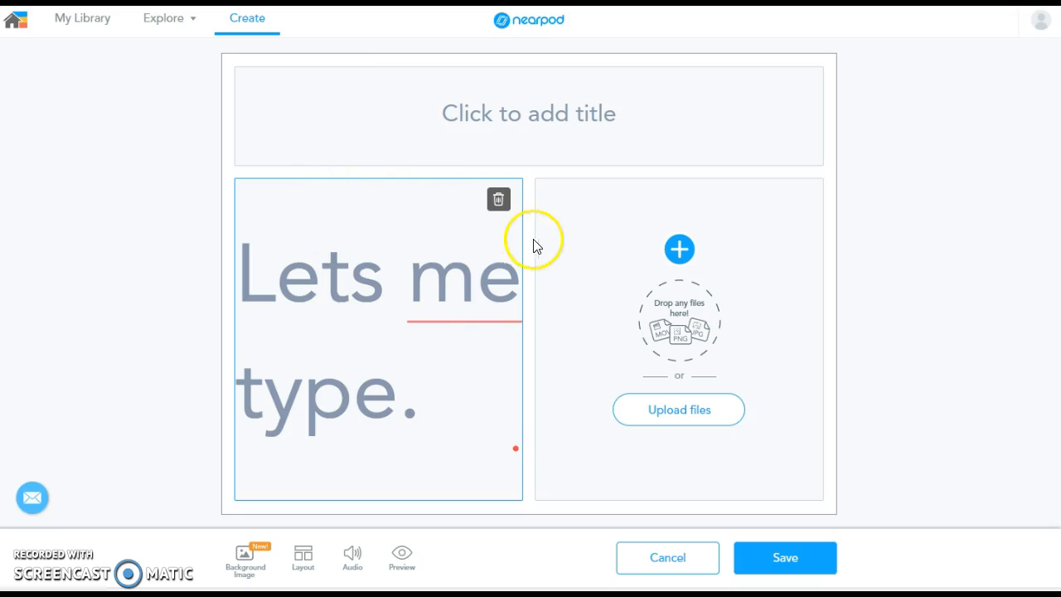
left_click(498, 201)
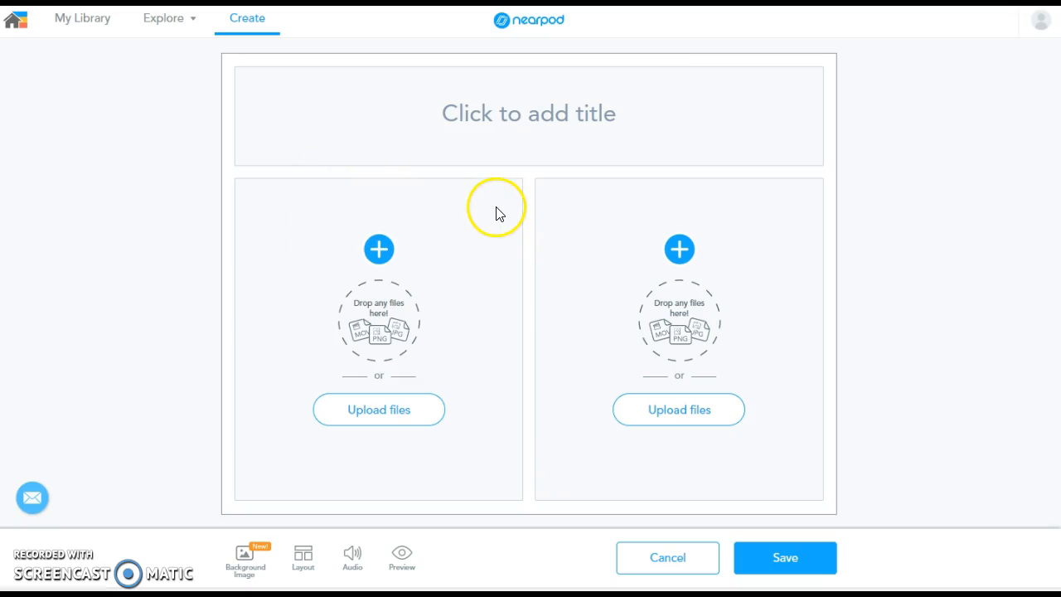
Look at the image search and upload sources for the slide's right element, and close them without adding an image
left_click(678, 248)
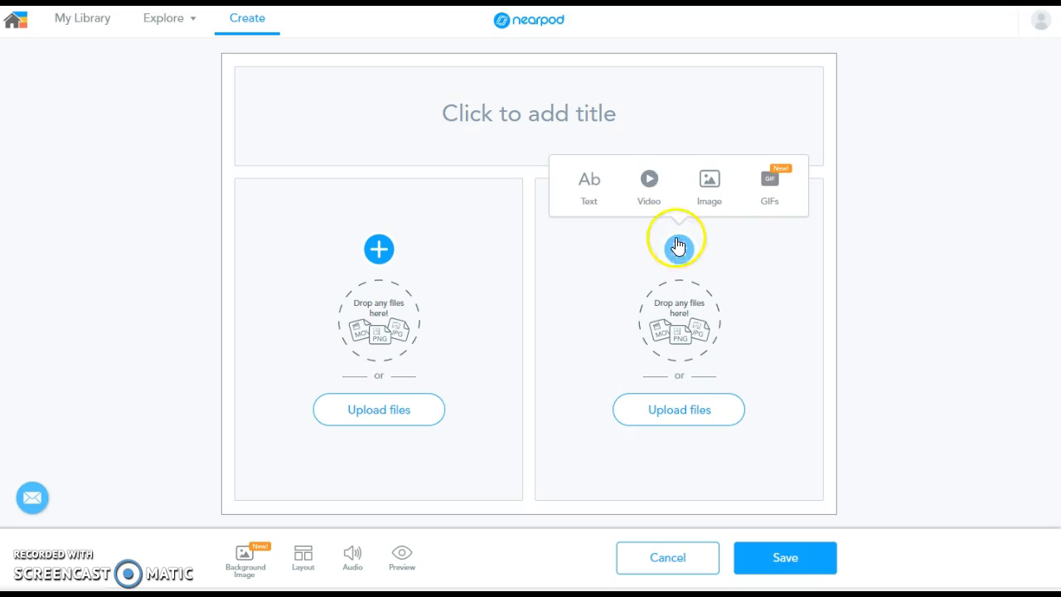
left_click(710, 180)
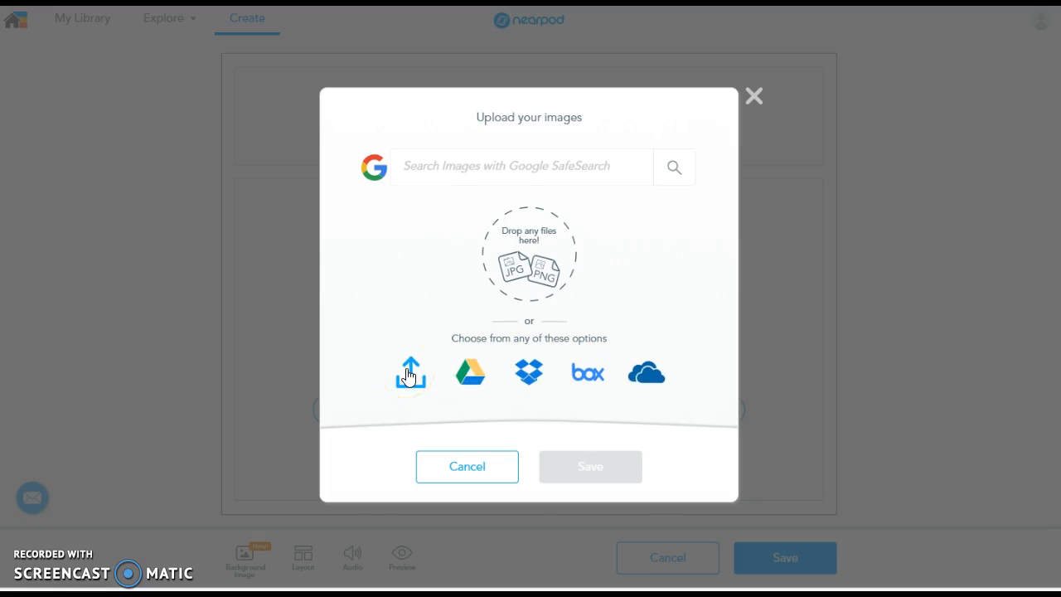
left_click(478, 378)
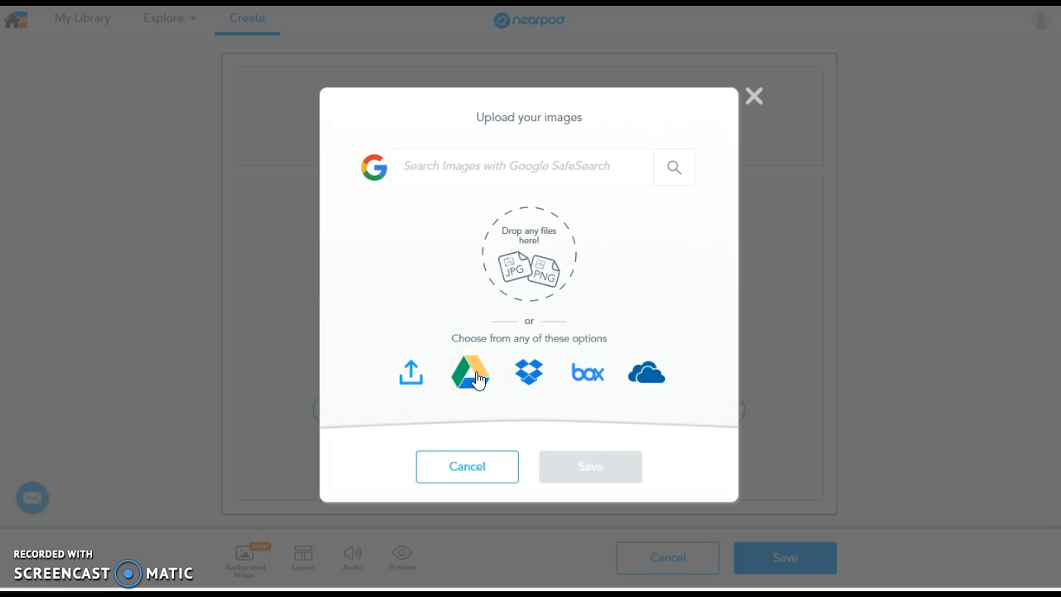
left_click(592, 383)
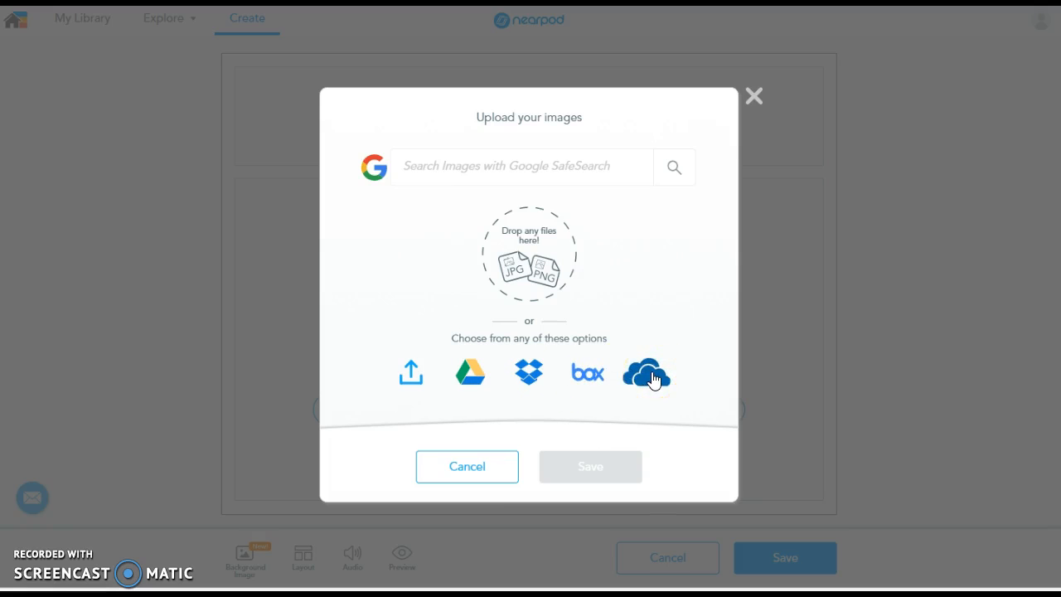
left_click(755, 97)
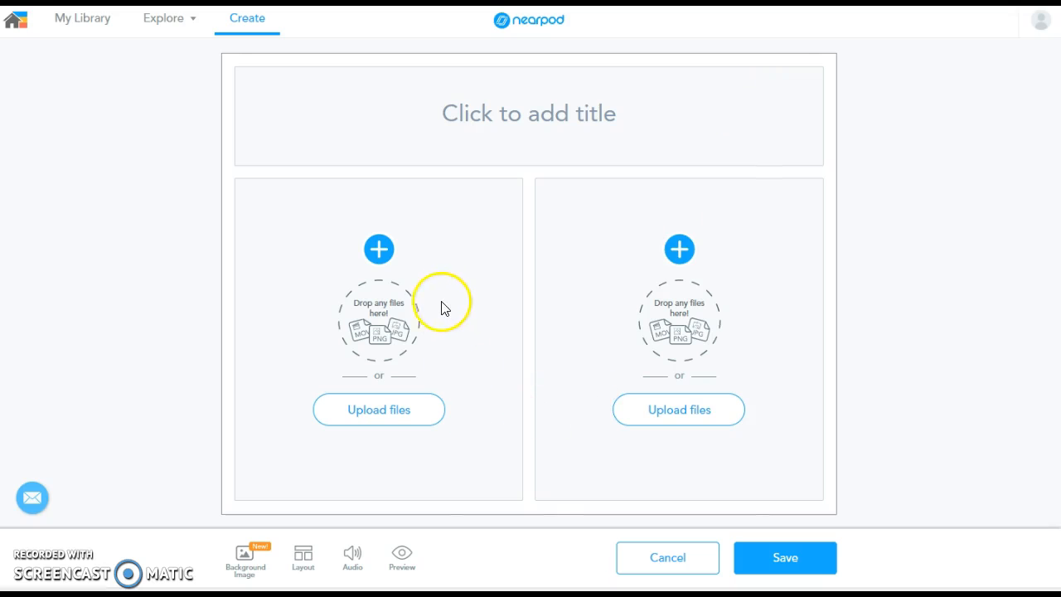
Enter "This is easy." as the slide title
left_click(529, 120)
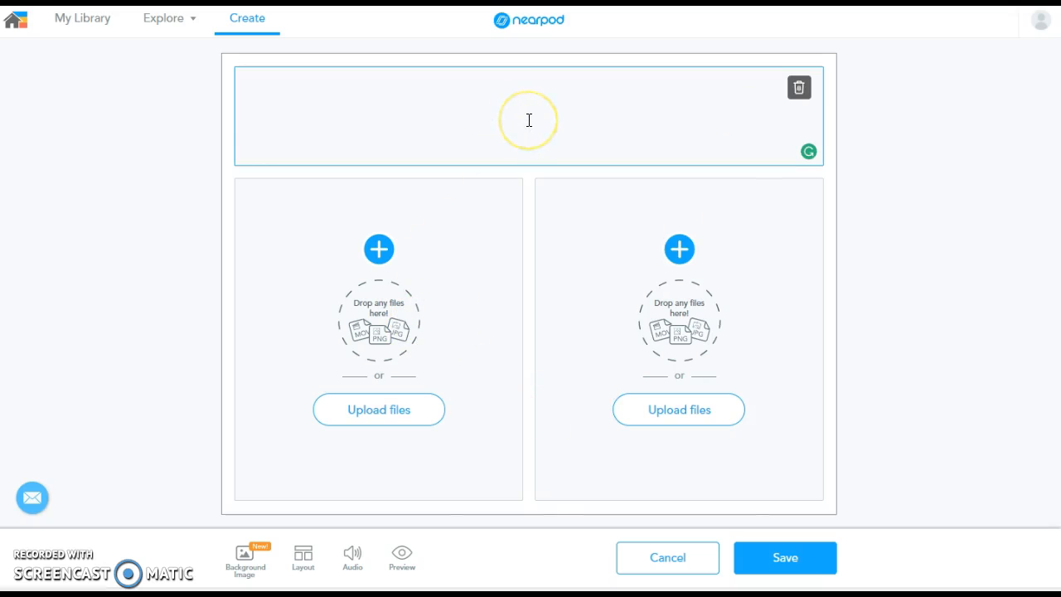
type("This is ea")
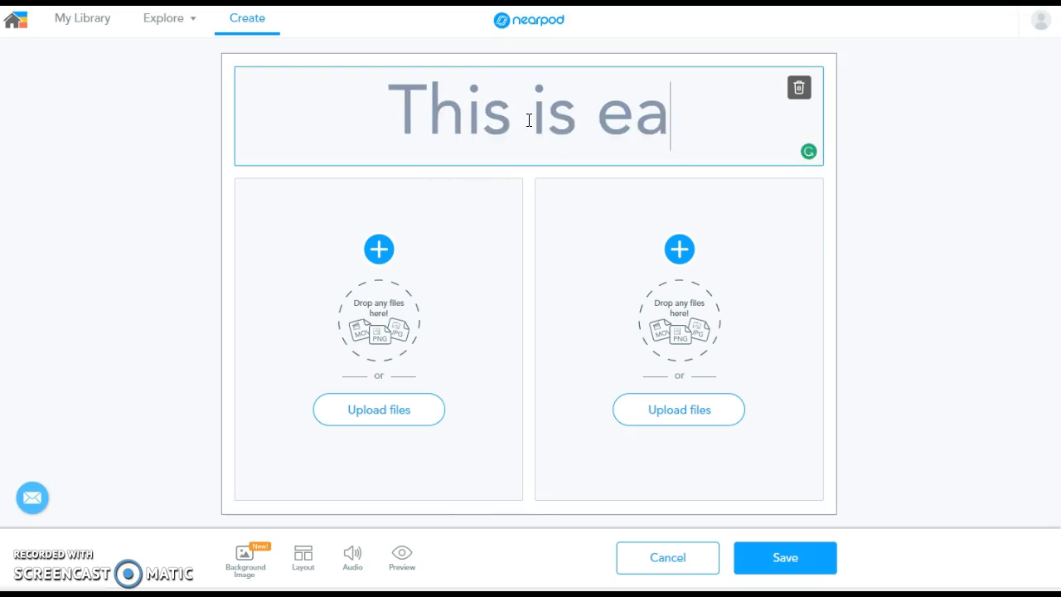
type("sy.")
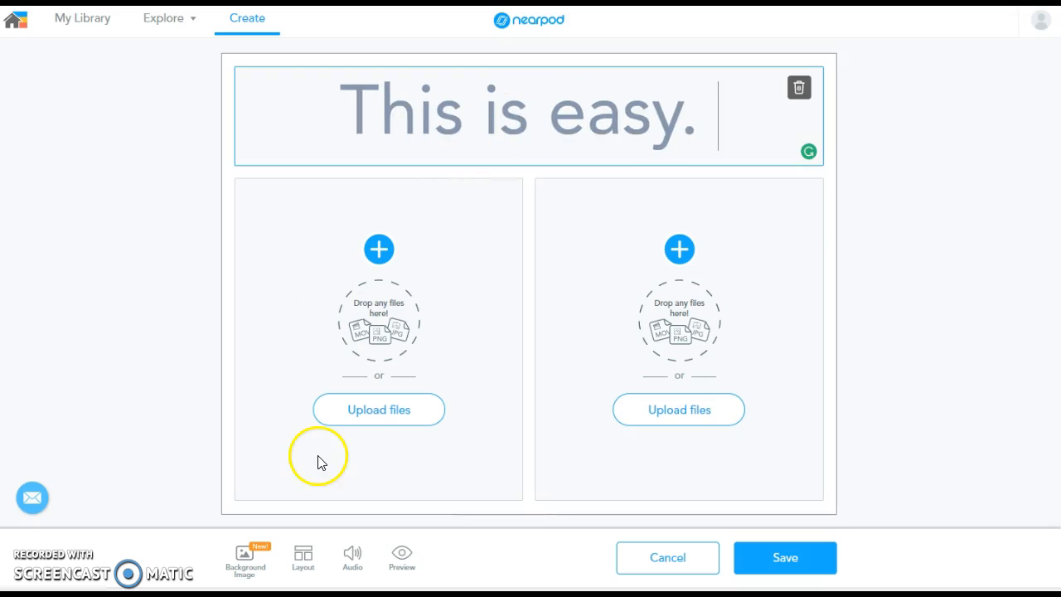
Upload the "No More Birminghams" march photo from the computer into the left element and enlarge it to fill the frame
left_click(367, 412)
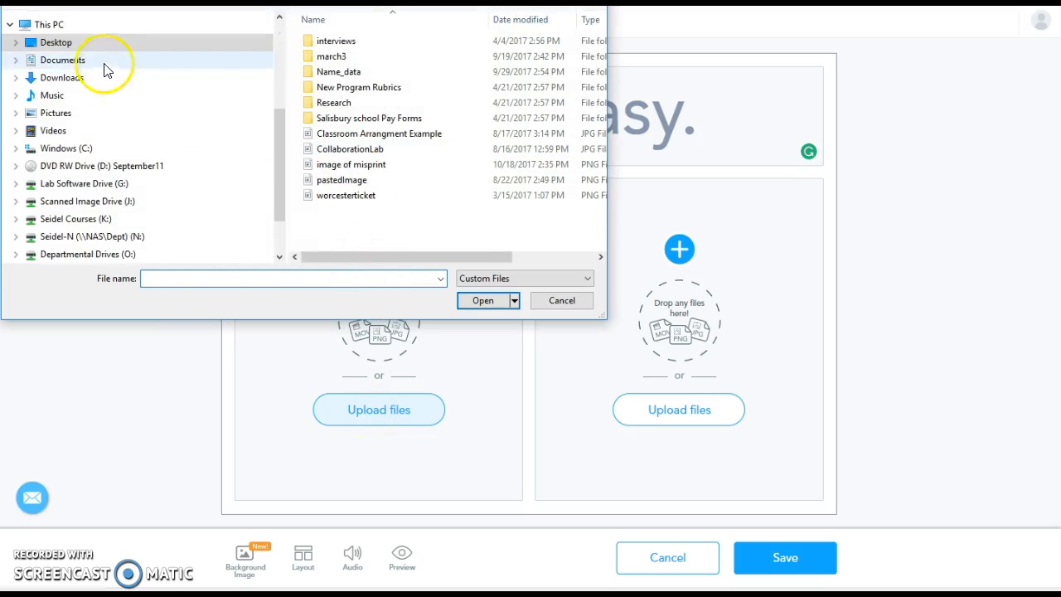
left_click(64, 42)
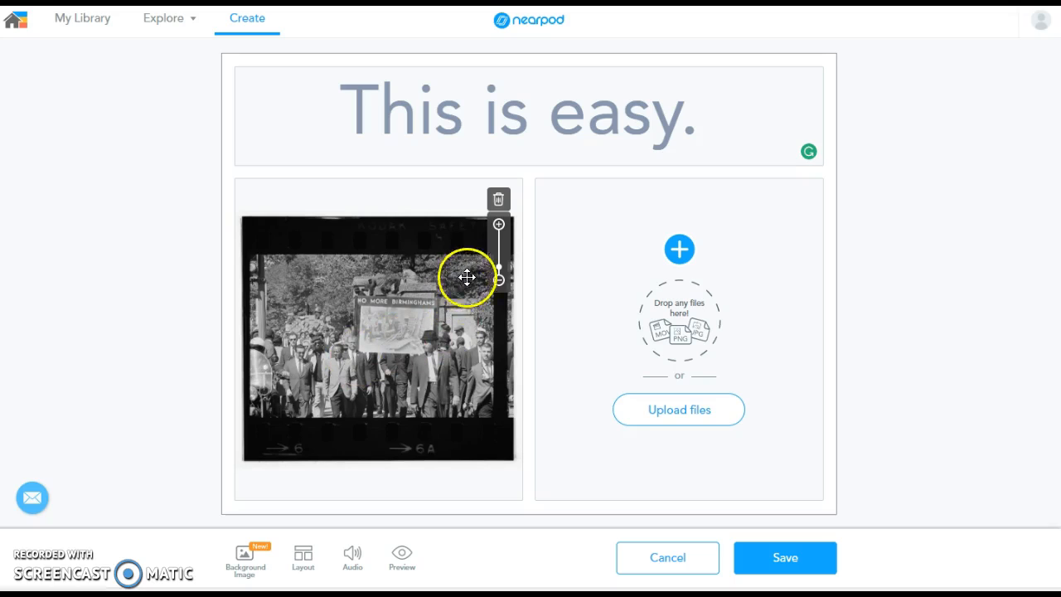
left_click(498, 226)
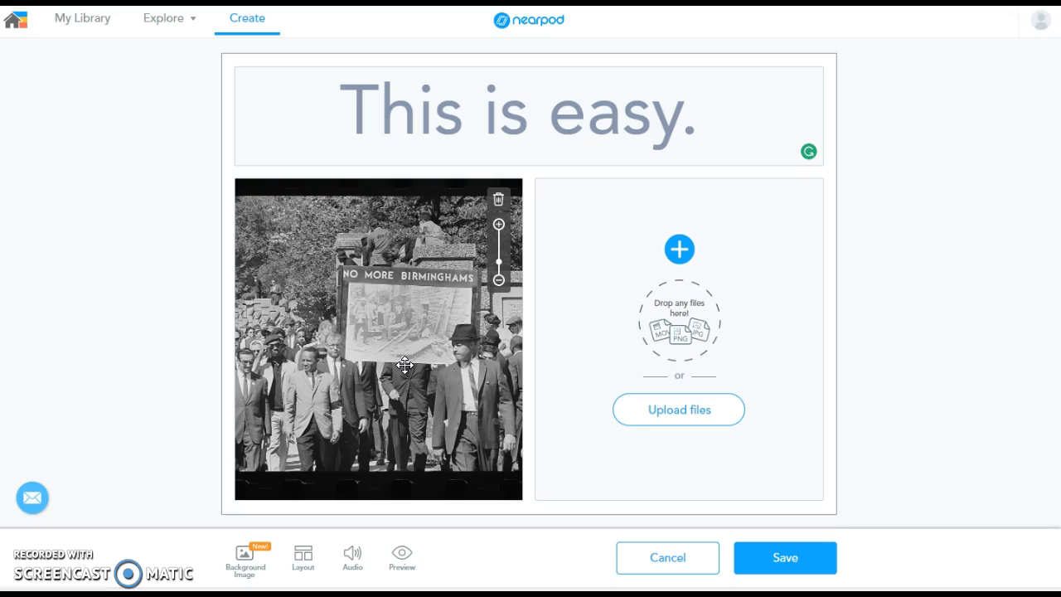
left_click_drag(404, 364, 479, 539)
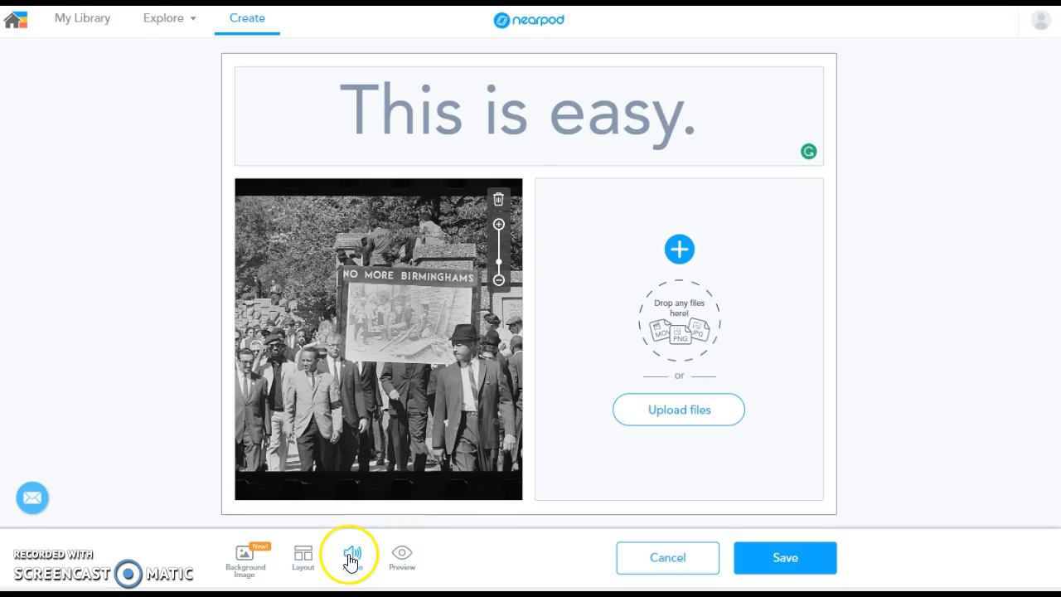
Check the audio upload sources for the slide, close them without adding audio, and save the slide
left_click(351, 562)
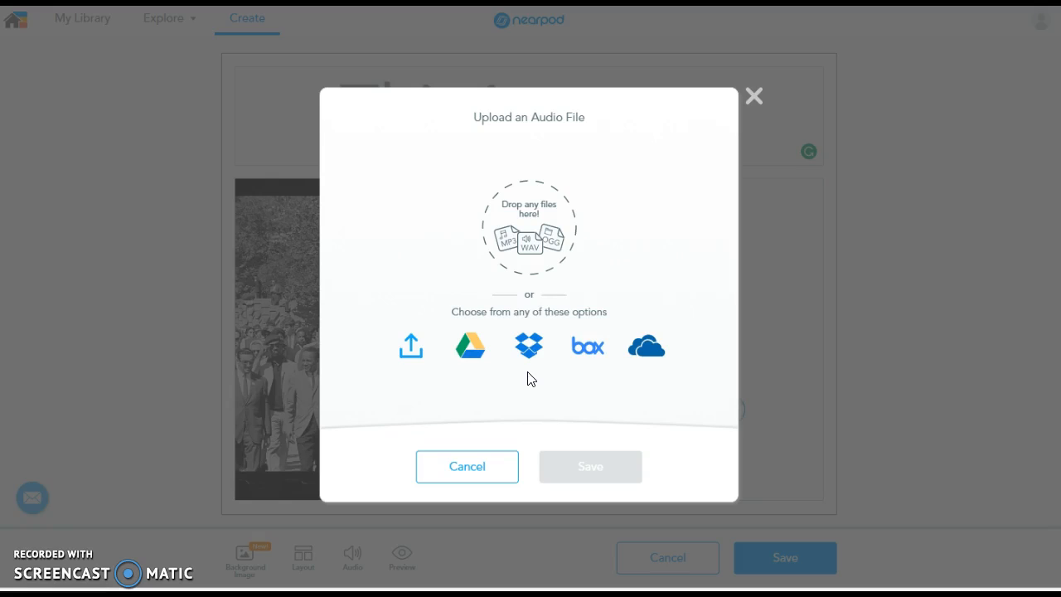
left_click(753, 97)
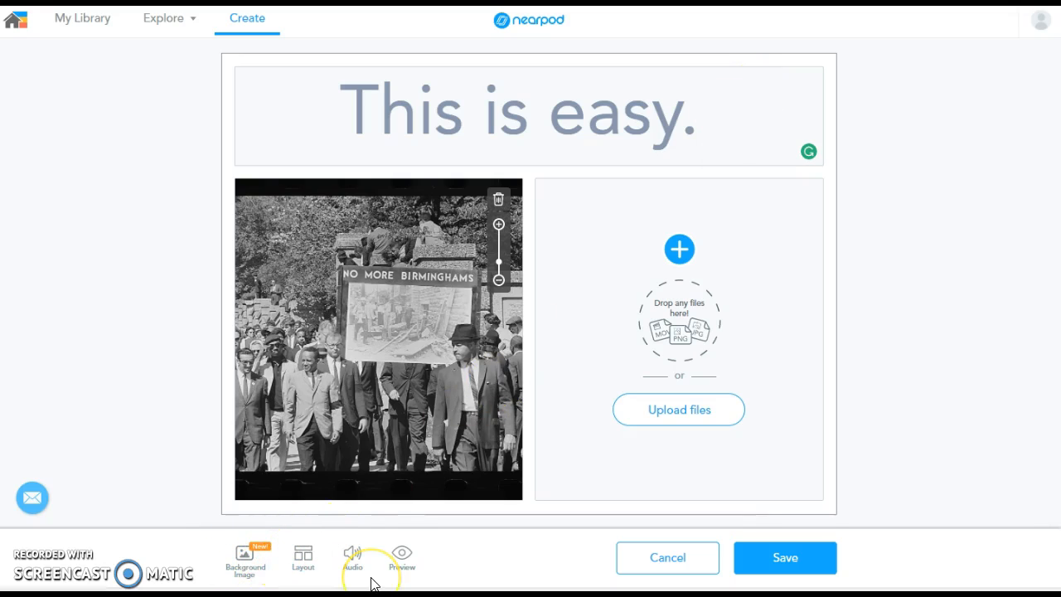
left_click(793, 564)
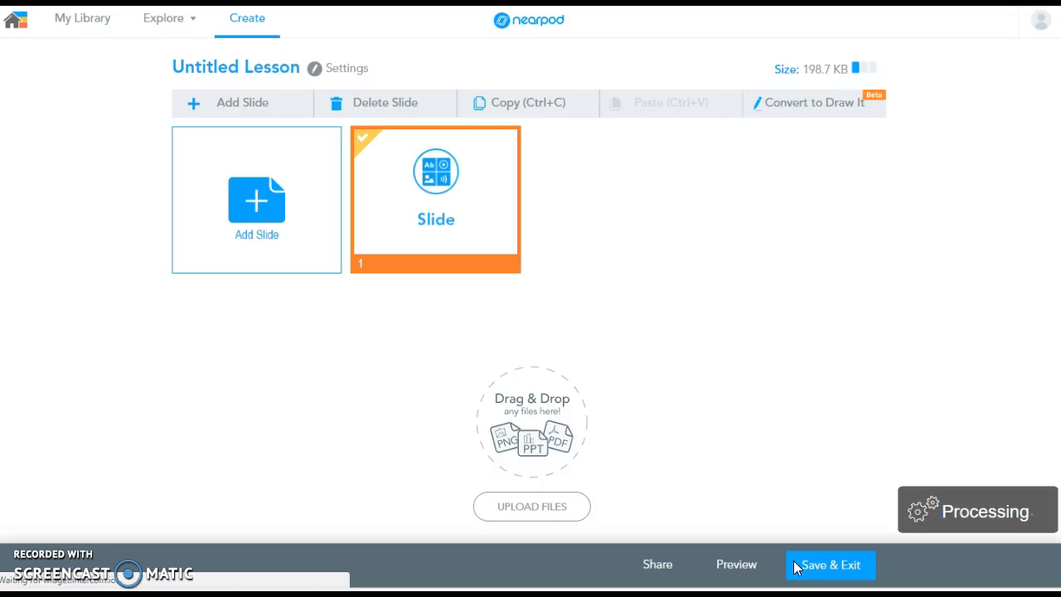
Add the Animal Cell model from the Nearpod 3D staff picks to the lesson as a new slide
left_click(256, 203)
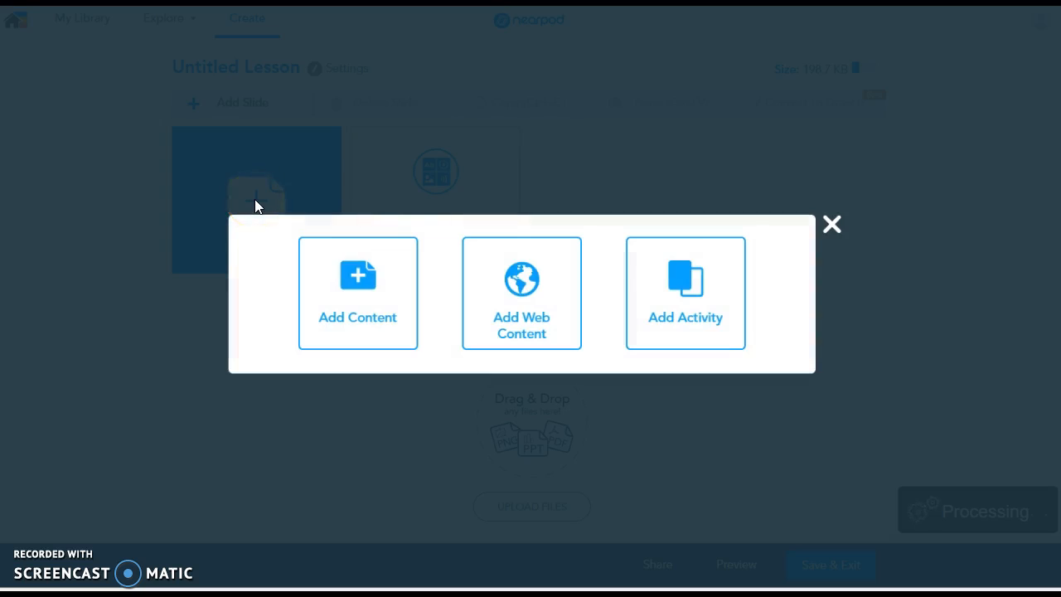
left_click(320, 280)
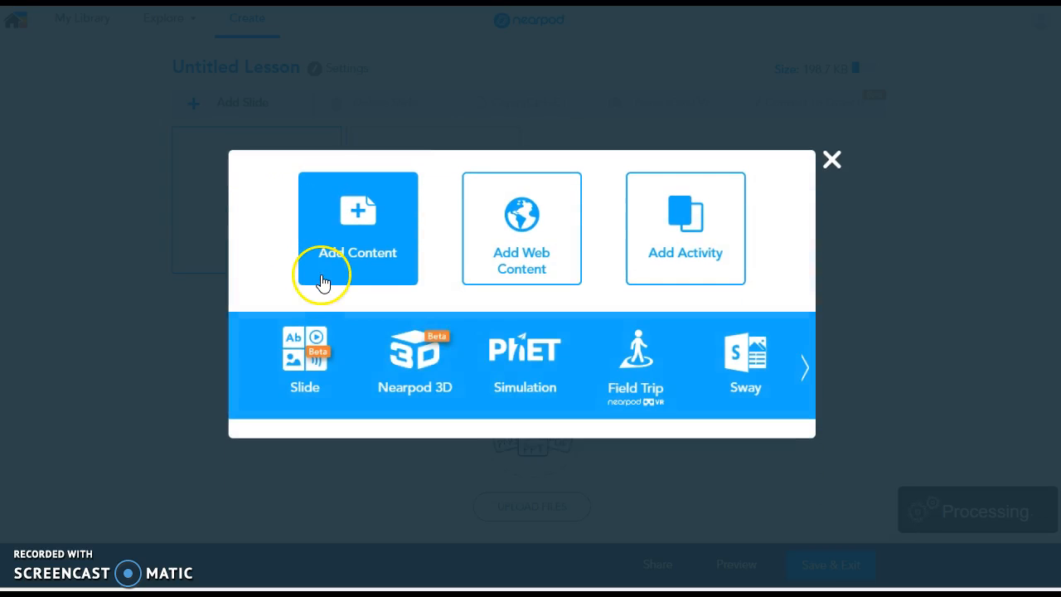
left_click(420, 371)
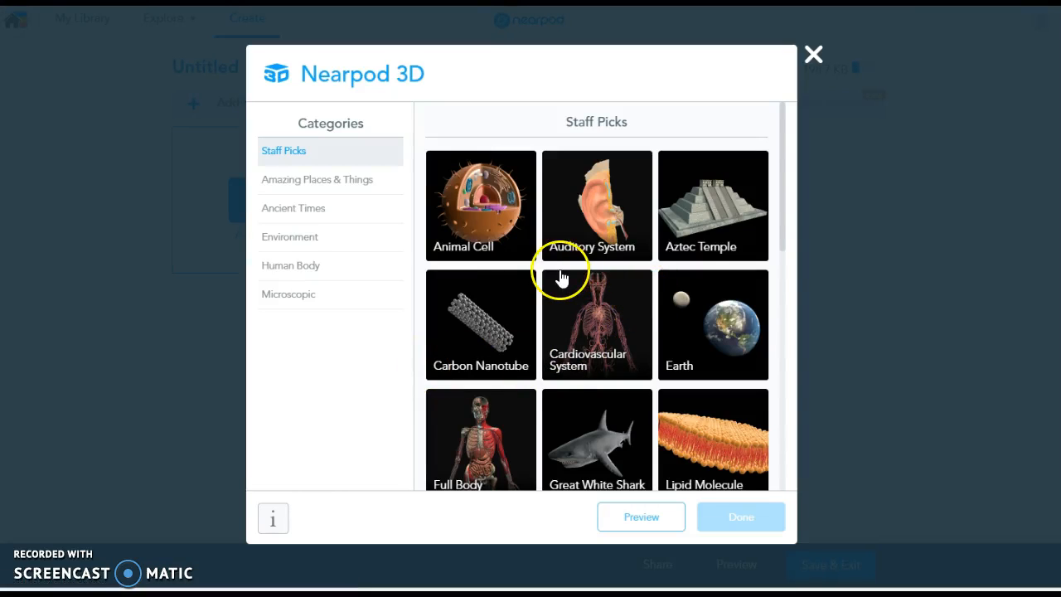
left_click(511, 238)
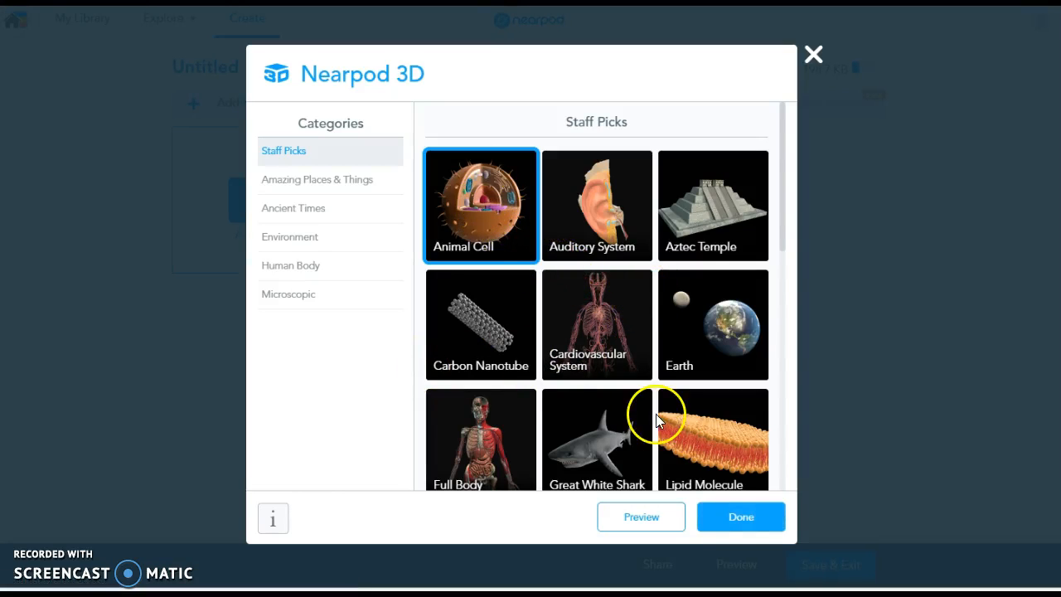
left_click(735, 520)
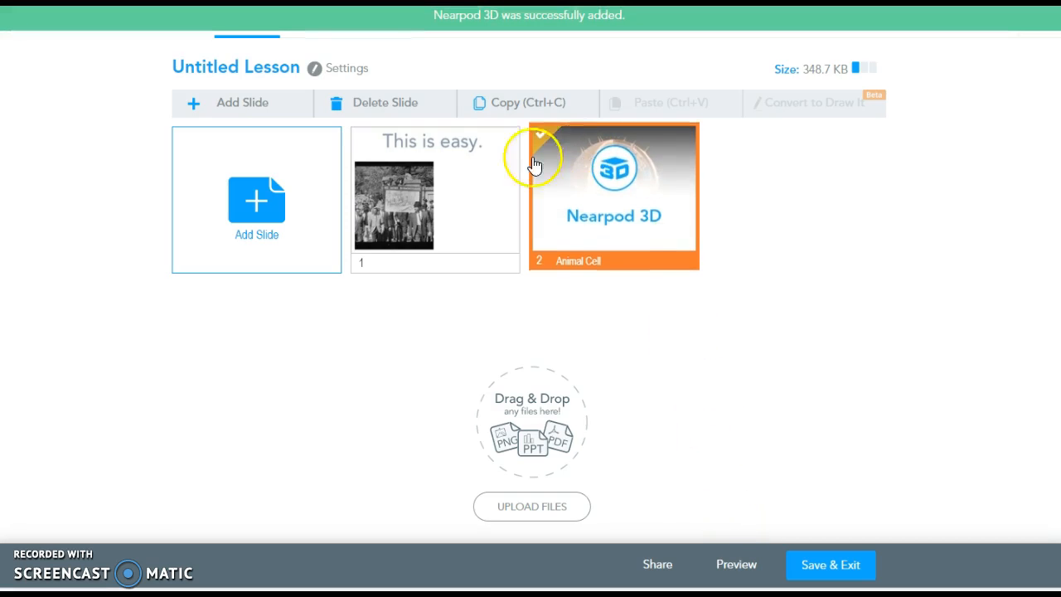
Add the PhET simulation "Balancing Act" from the staff picks to the lesson as a new slide
left_click(248, 199)
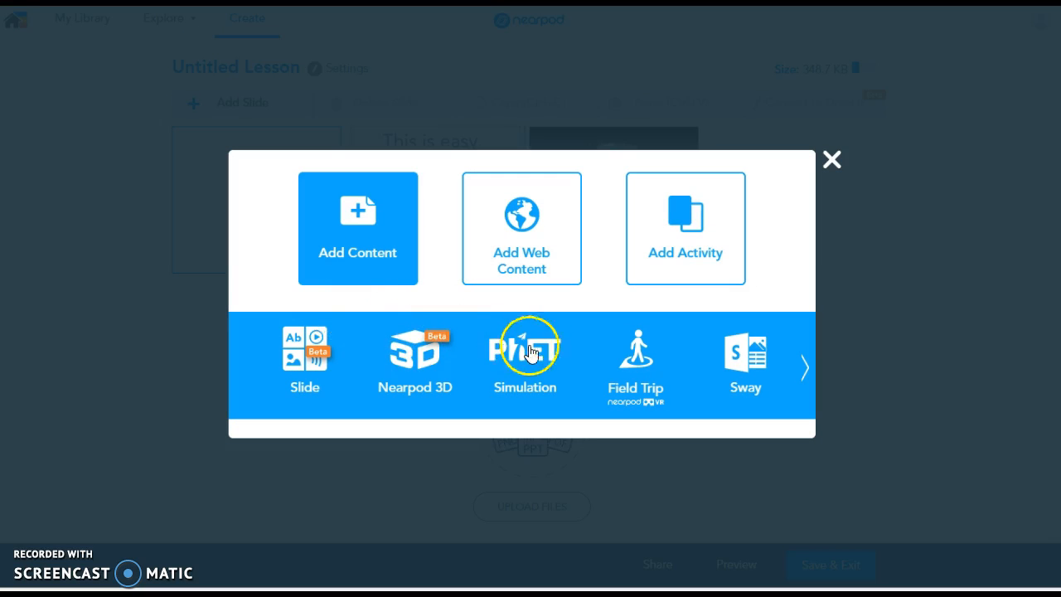
left_click(533, 366)
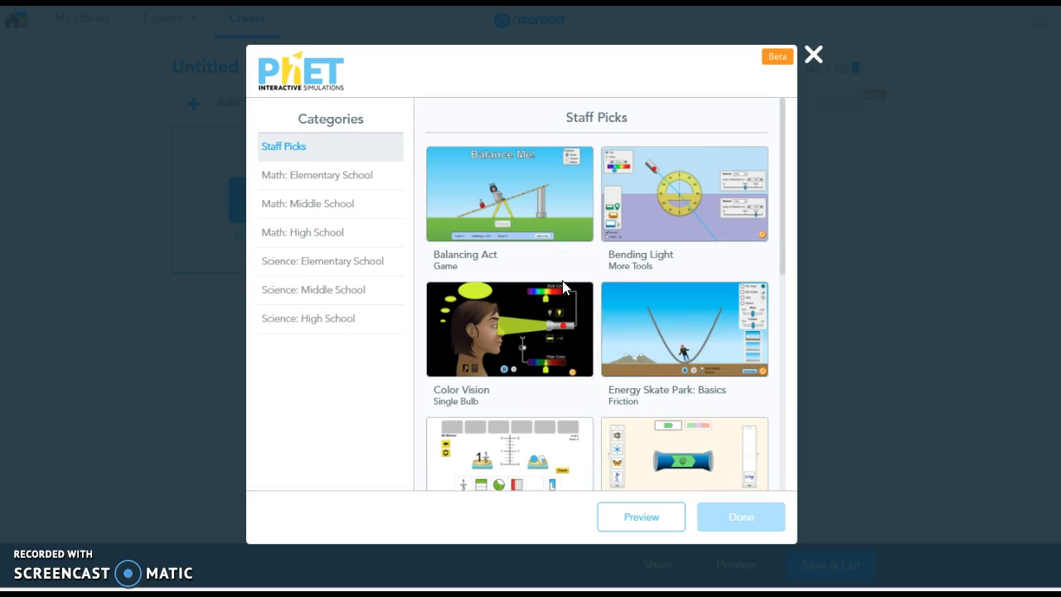
left_click(519, 213)
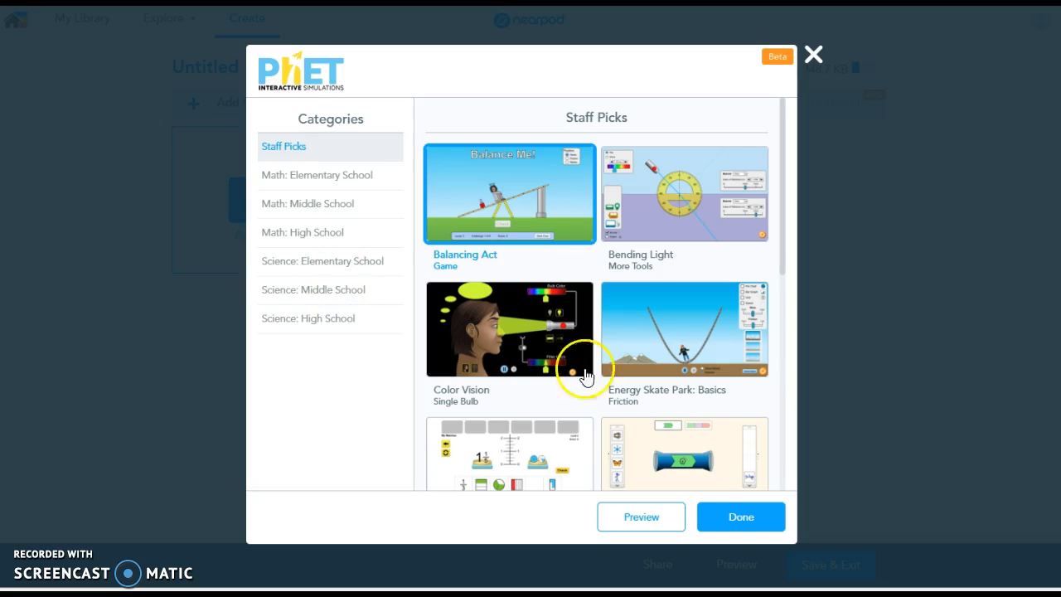
left_click(719, 519)
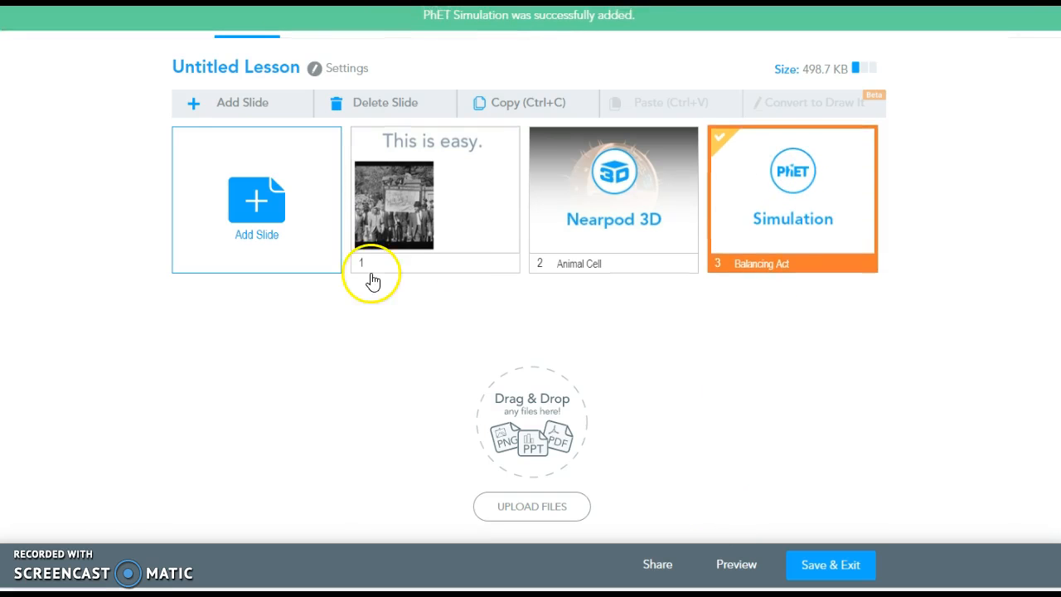
Add the virtual Field Trip "The Temple Expiatori del Sagrat Cor" to the lesson
left_click(252, 196)
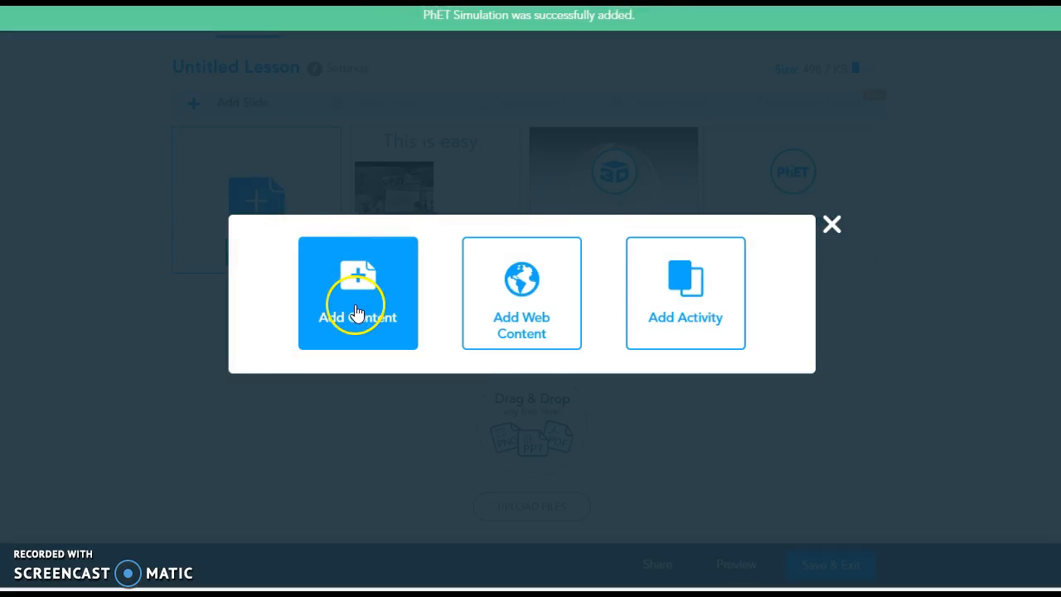
left_click(351, 307)
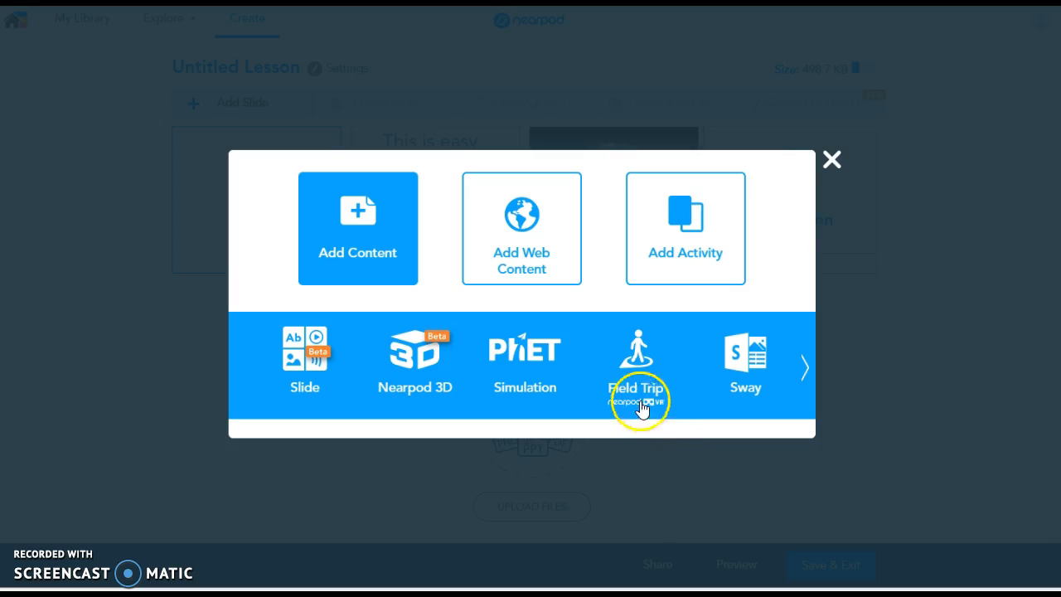
left_click(634, 379)
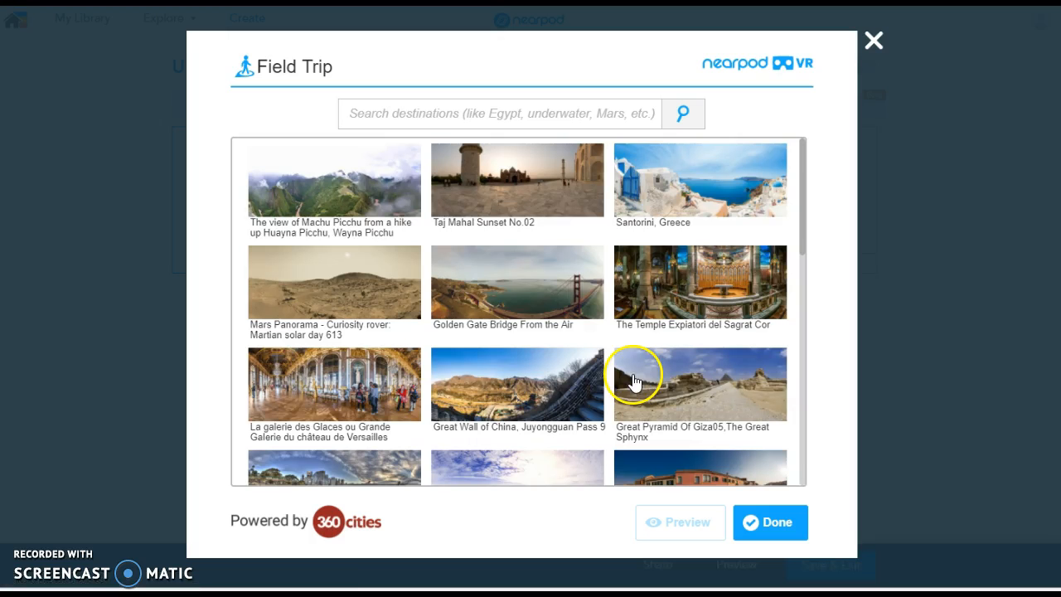
left_click(715, 304)
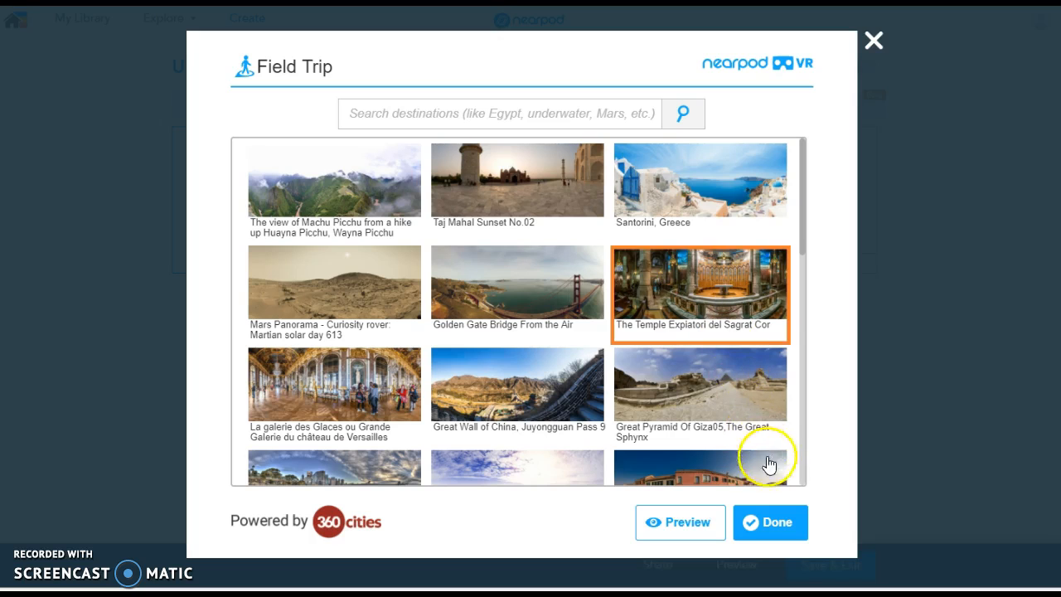
left_click(755, 524)
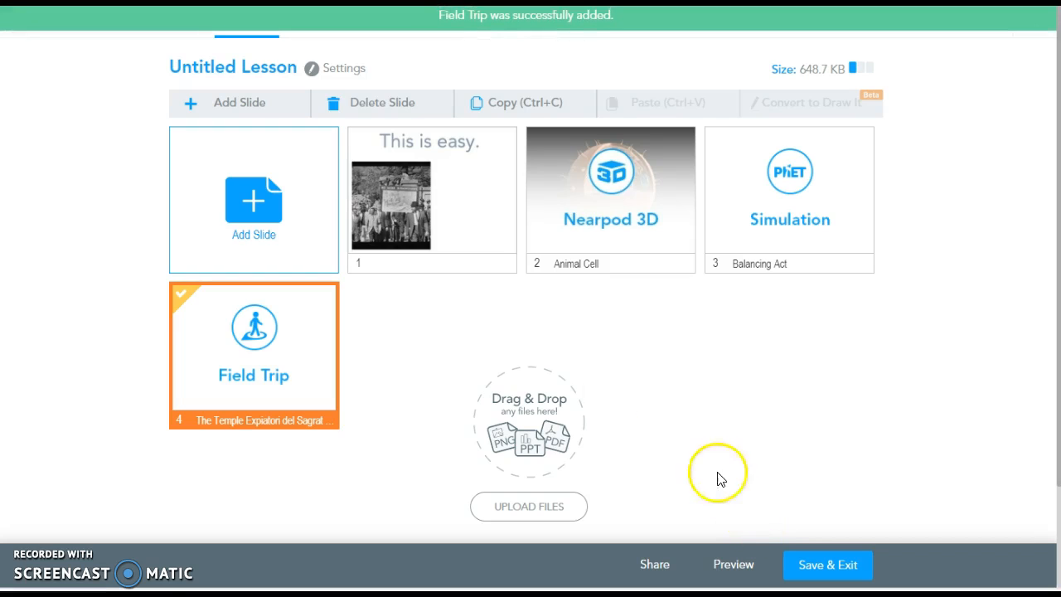
Add the Africa Sway from the staff picks to the lesson
left_click(248, 198)
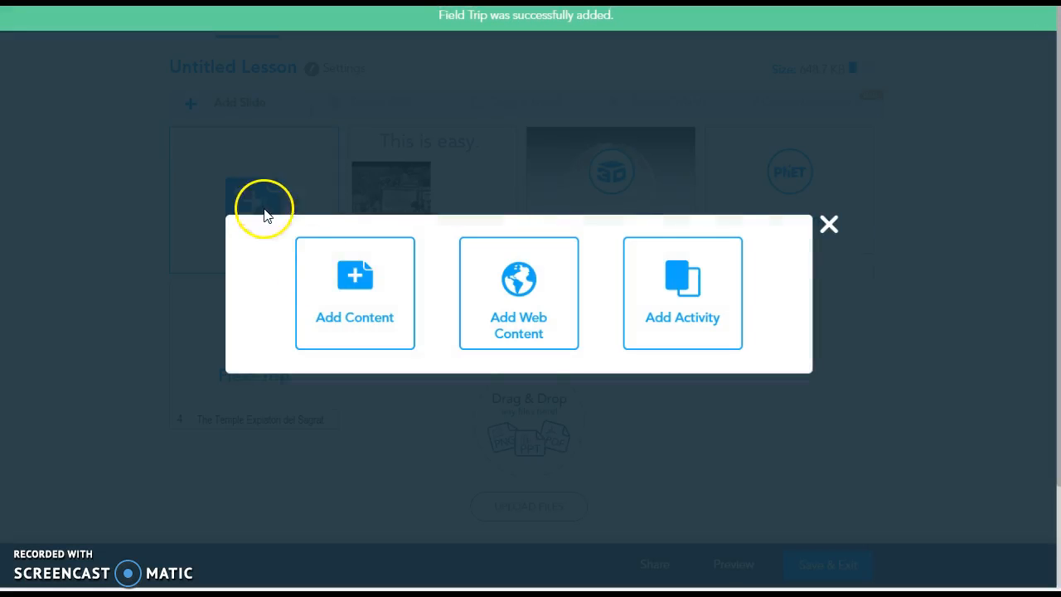
left_click(332, 301)
left_click(742, 373)
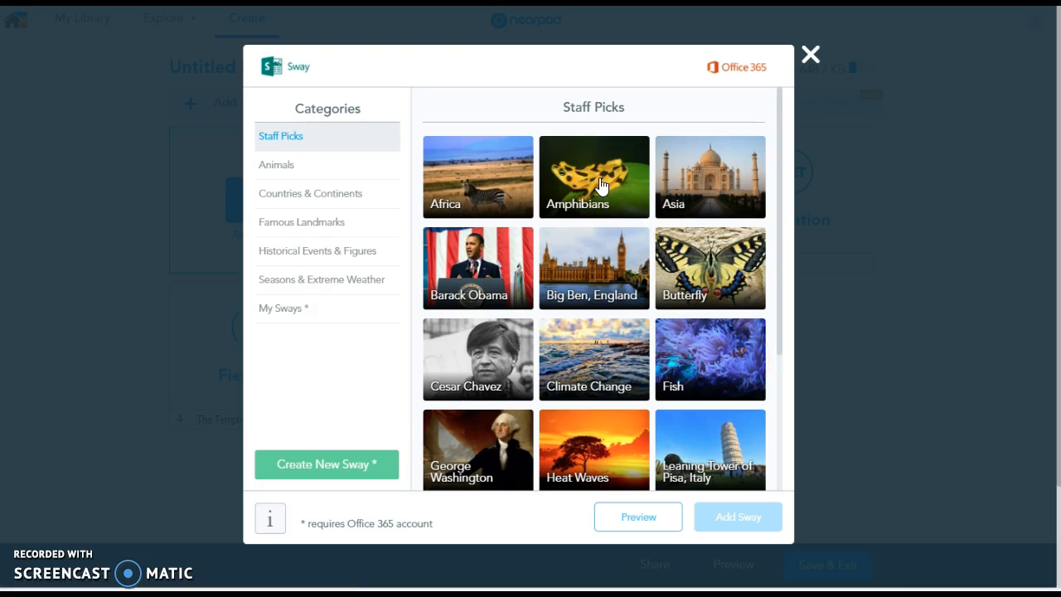
left_click(565, 175)
left_click(506, 199)
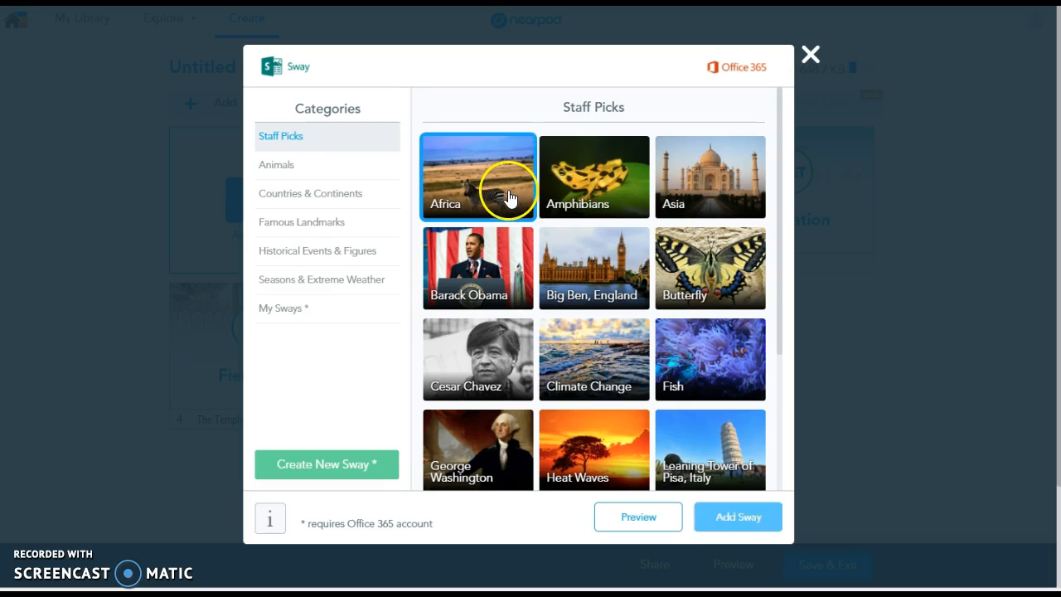
left_click(738, 535)
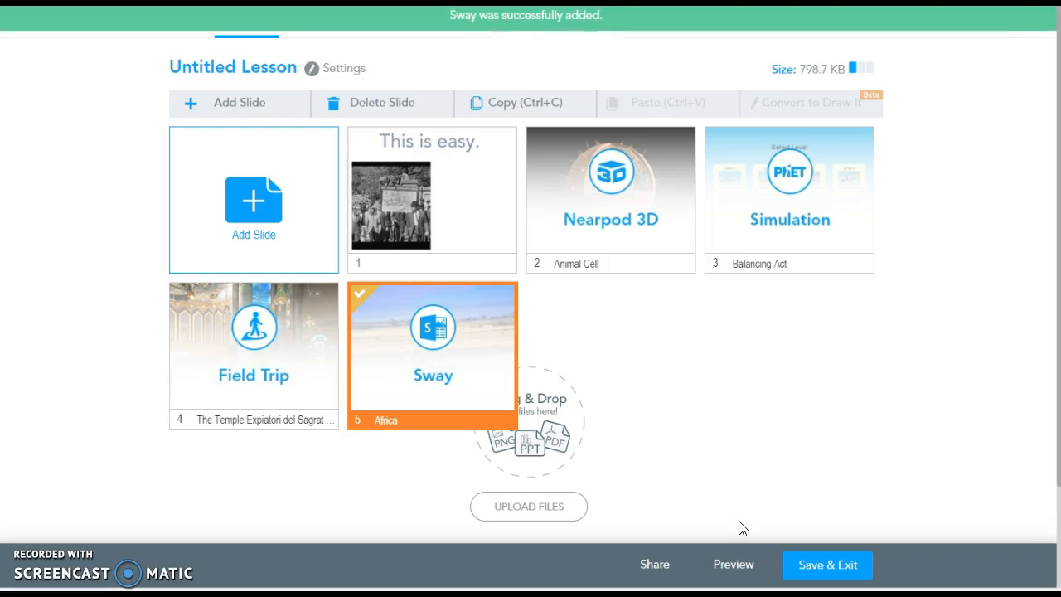
Look at the remaining content types and the Live Twitter Stream form, and close the form without adding a stream
left_click(270, 231)
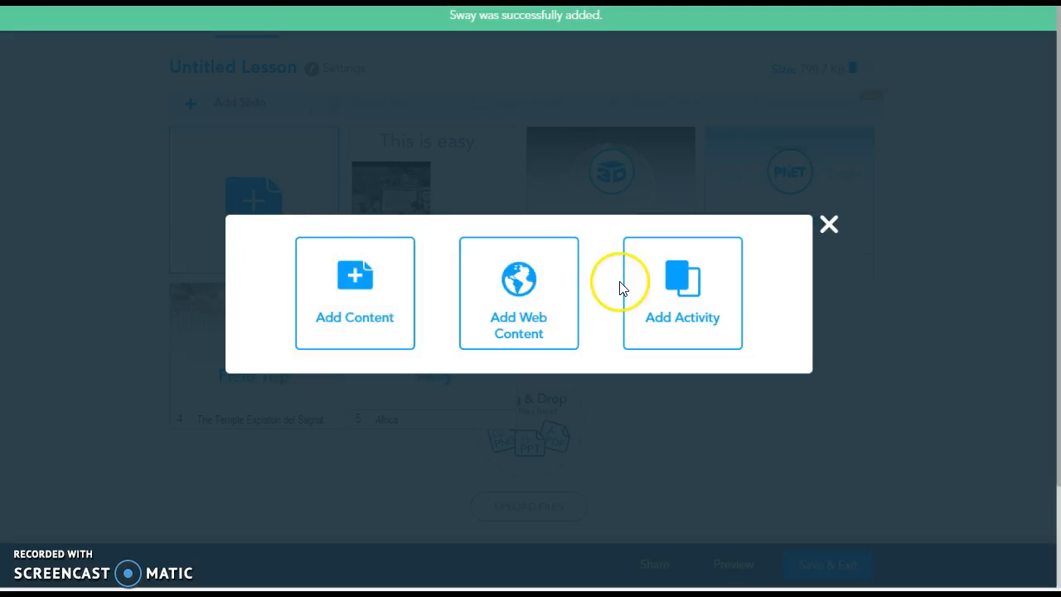
left_click(314, 286)
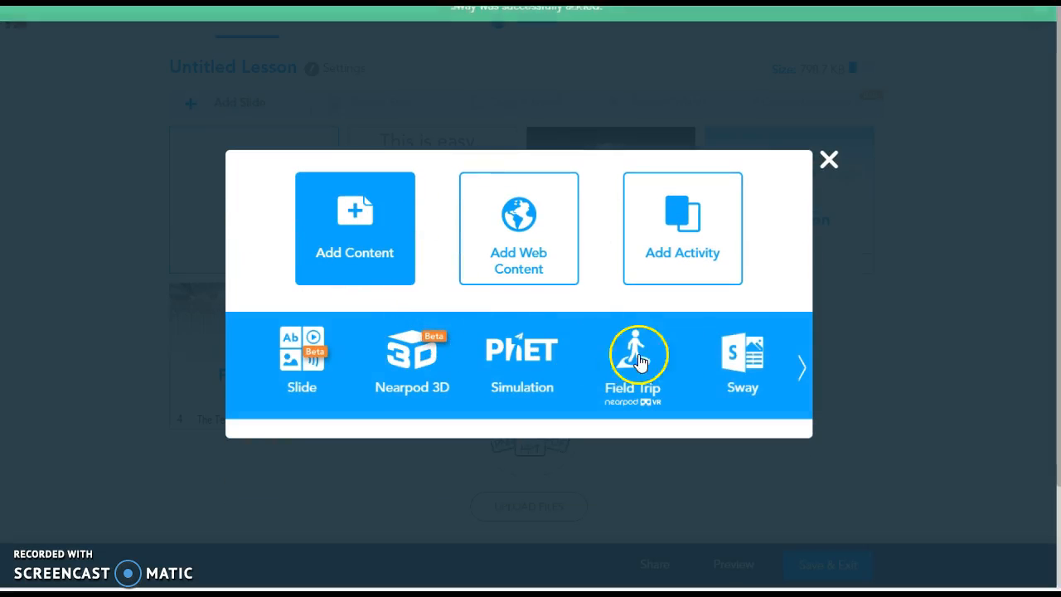
left_click(800, 371)
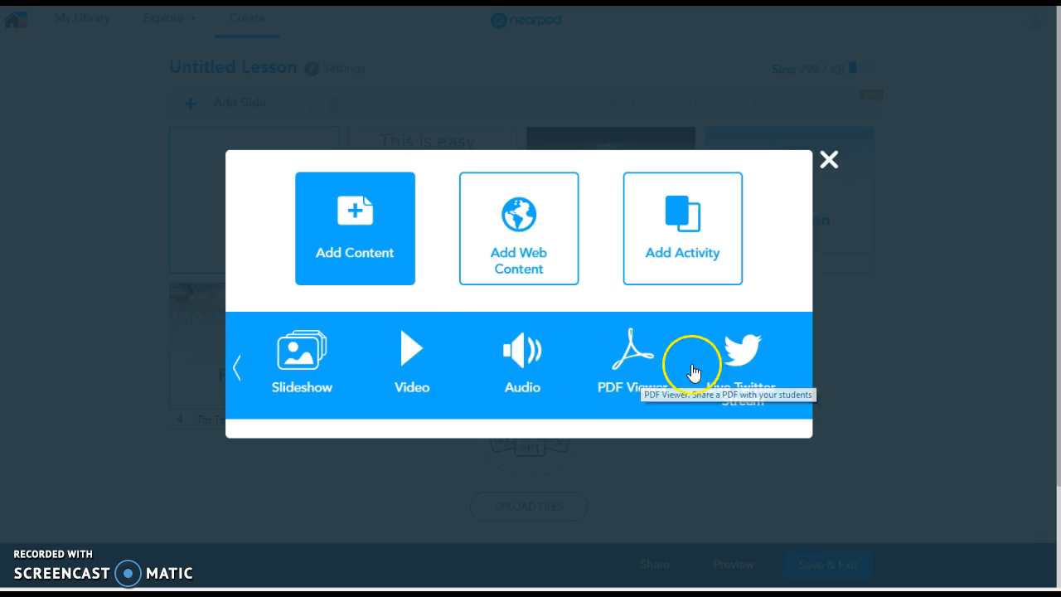
left_click(744, 358)
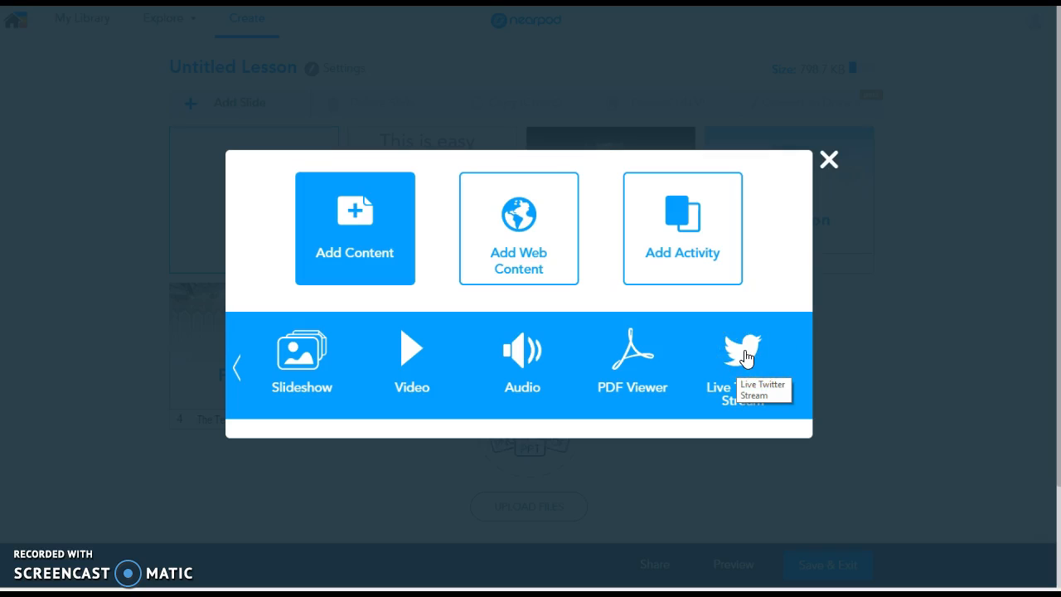
left_click(746, 358)
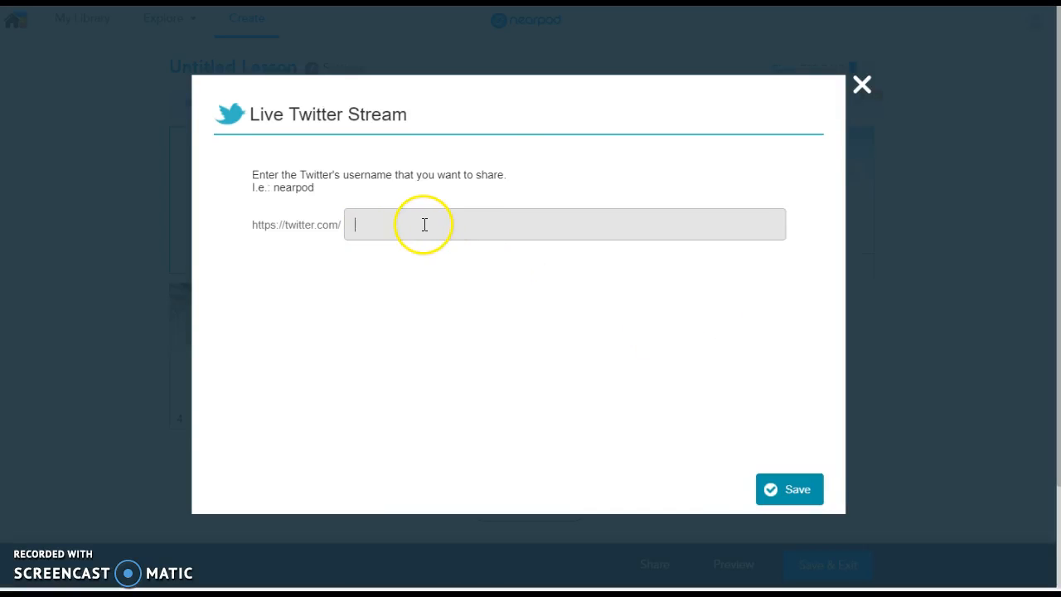
left_click(863, 86)
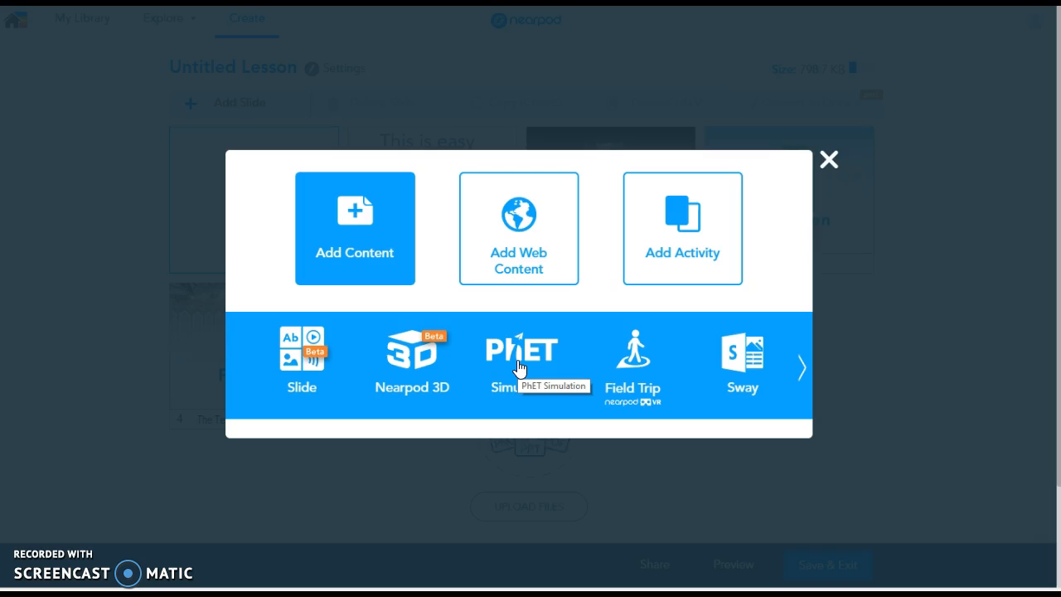
left_click(518, 234)
left_click(467, 226)
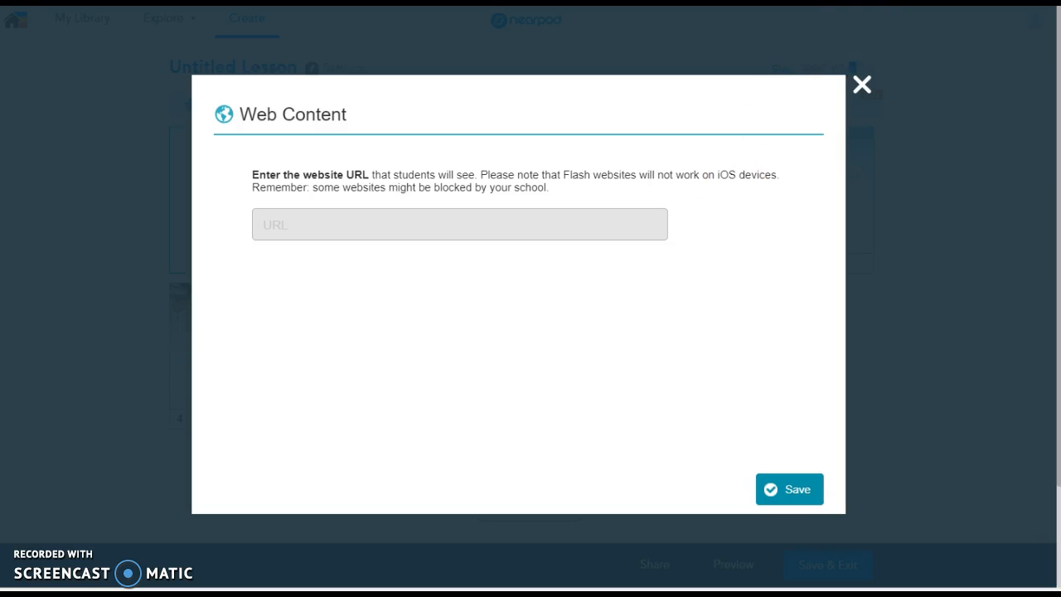
left_click(860, 2)
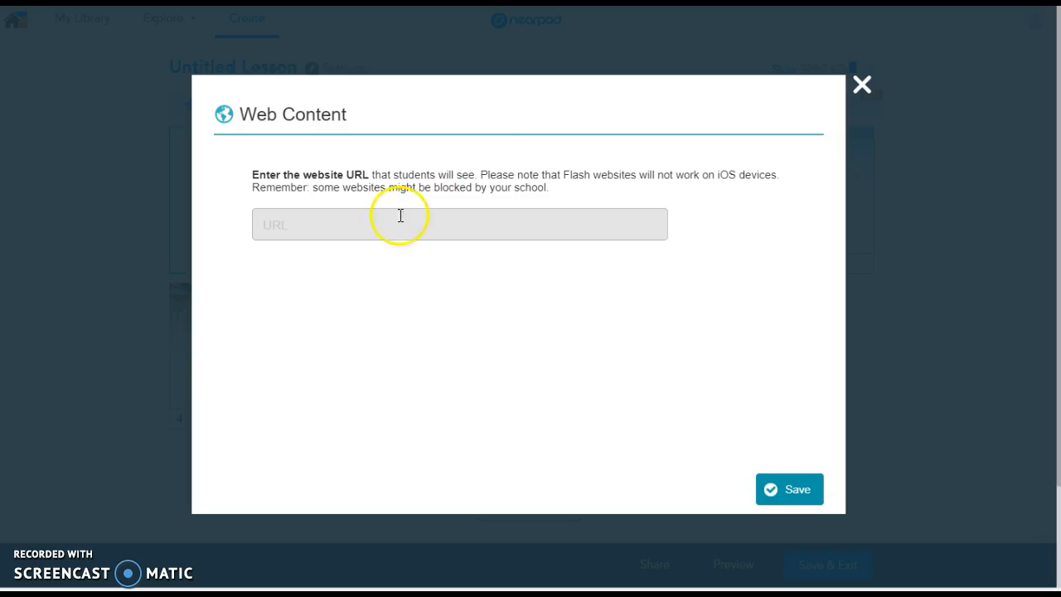
left_click(387, 224)
type("https://phet.colorado.edu/en/simulation/balloons-and-static-electricity")
left_click(282, 272)
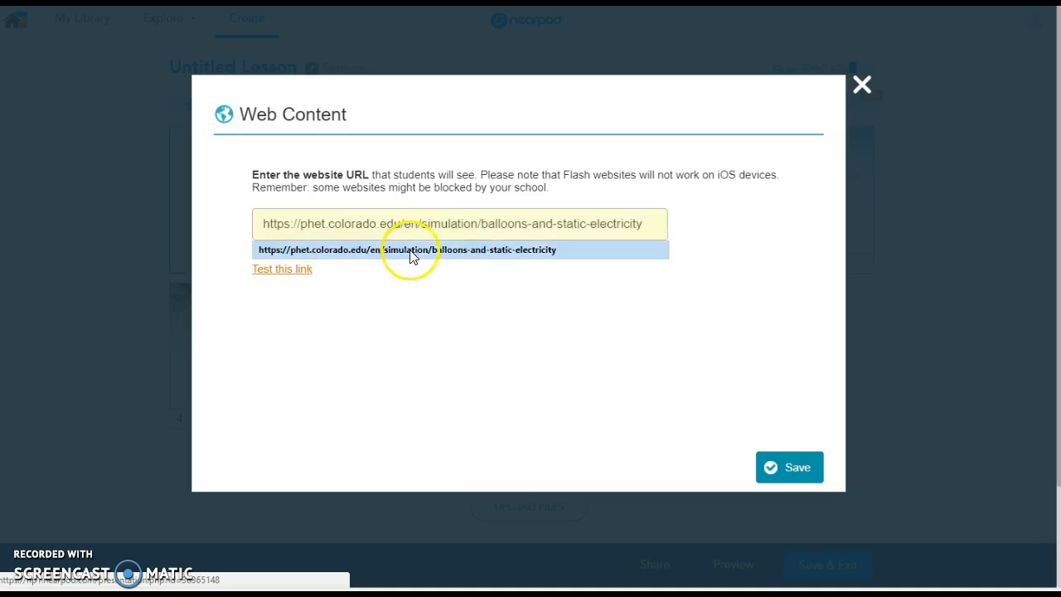
left_click(790, 461)
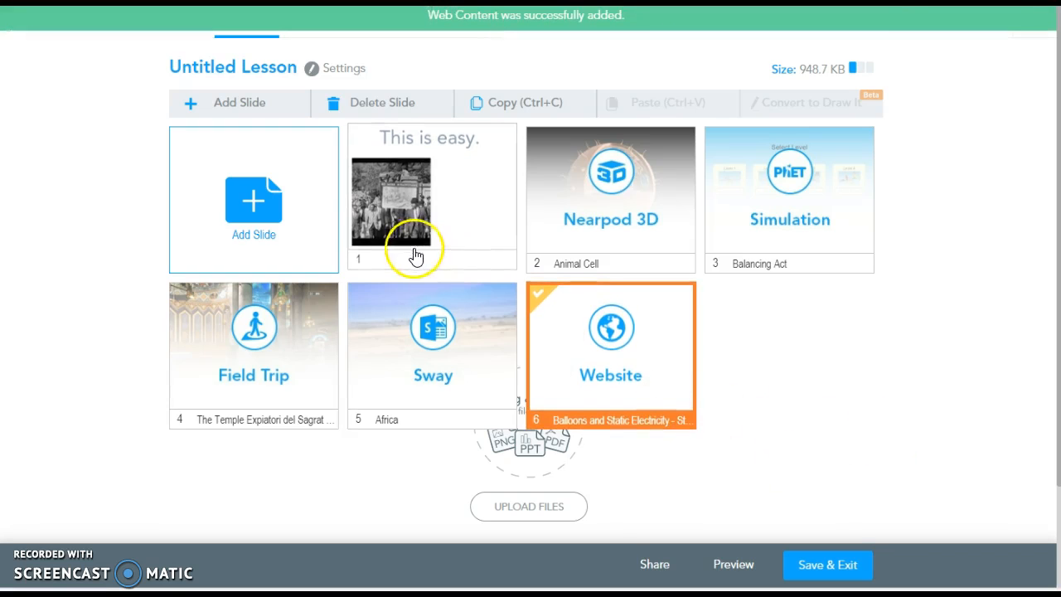
Start a new Collaborate! activity for the lesson and enter "Social Justice" as its topic
left_click(257, 202)
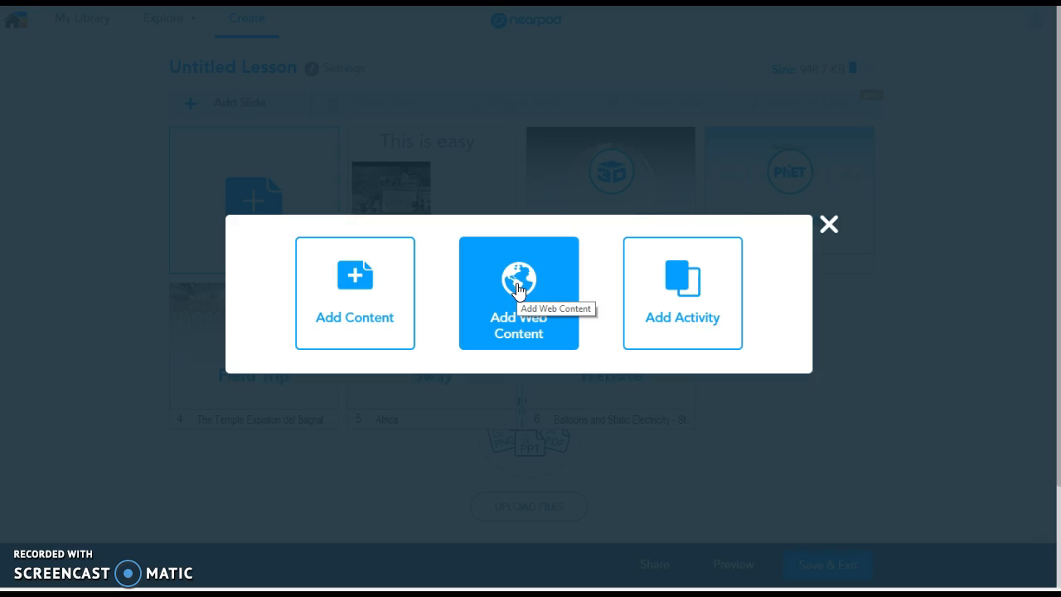
left_click(683, 300)
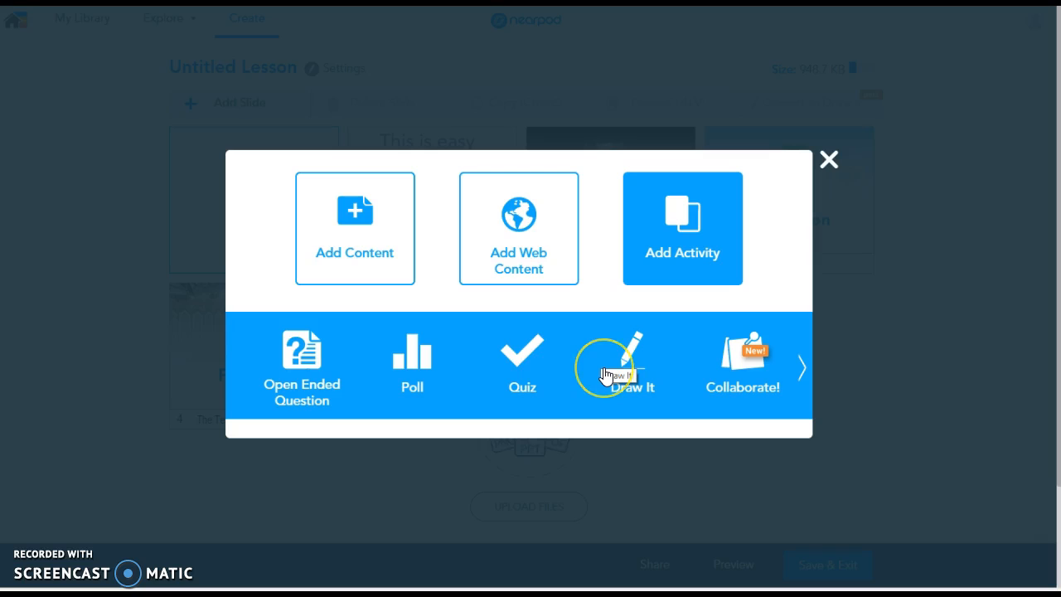
left_click(744, 357)
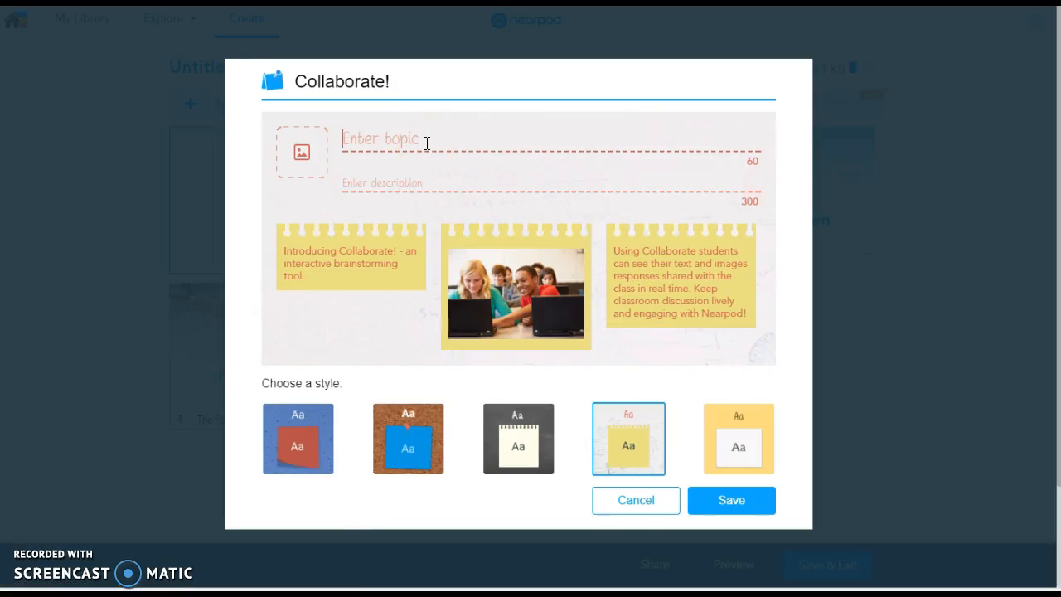
type("Social")
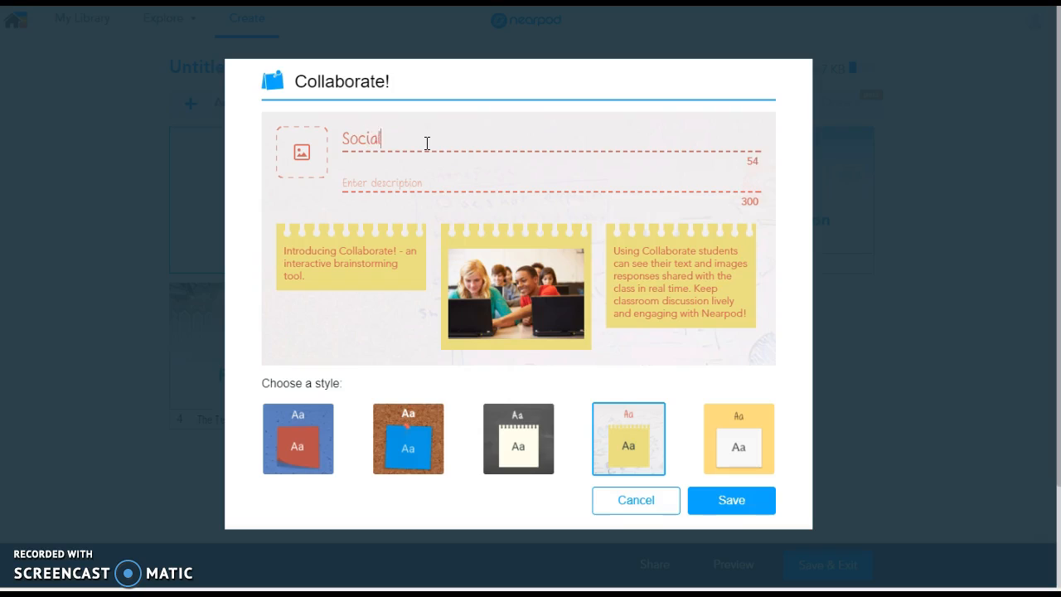
type(" Justice")
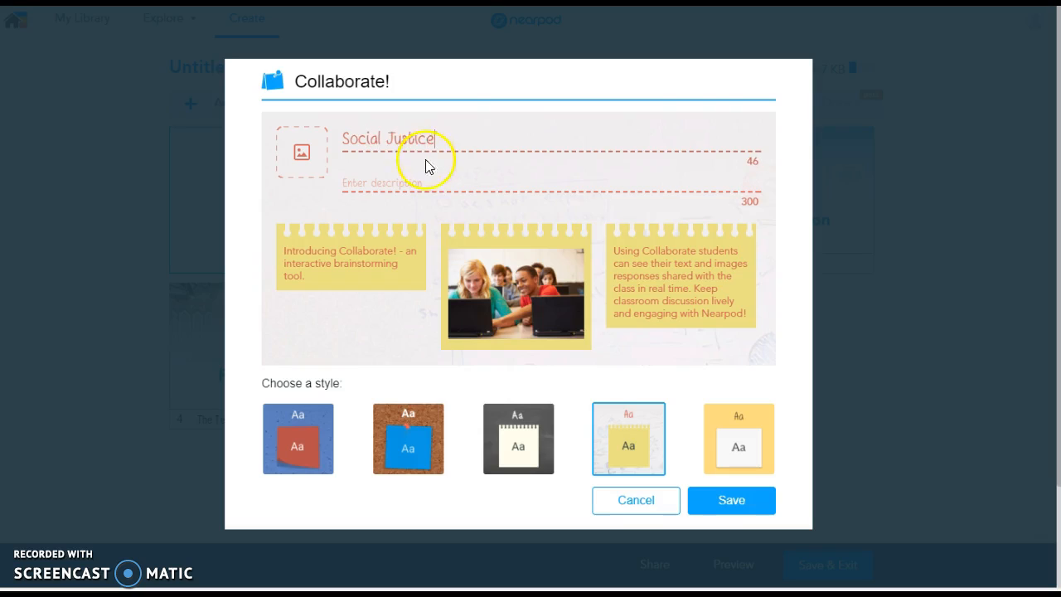